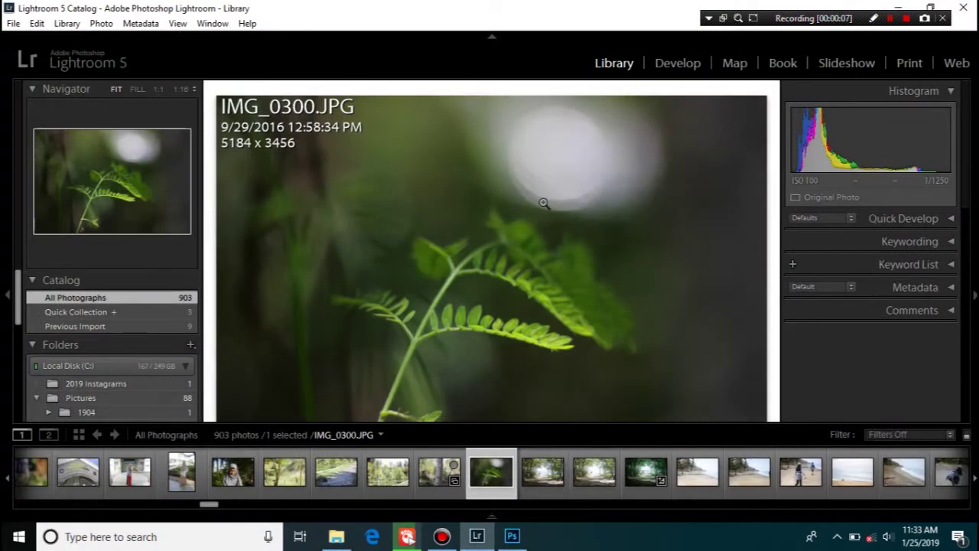
# Step: Bring the photo IMG_0300.JPG into the Develop module
pyautogui.moveTo(544, 203); pyautogui.dragTo(543, 203)
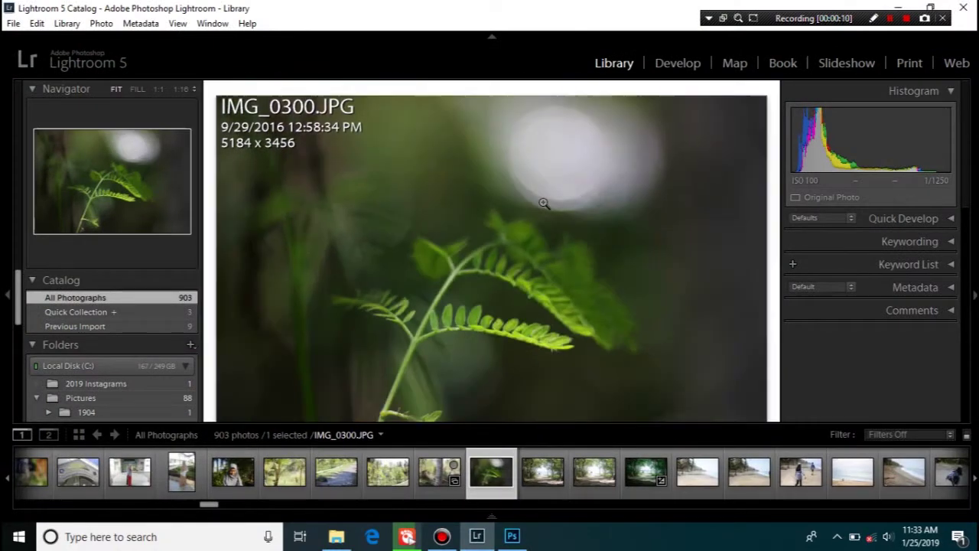
pyautogui.click(669, 61)
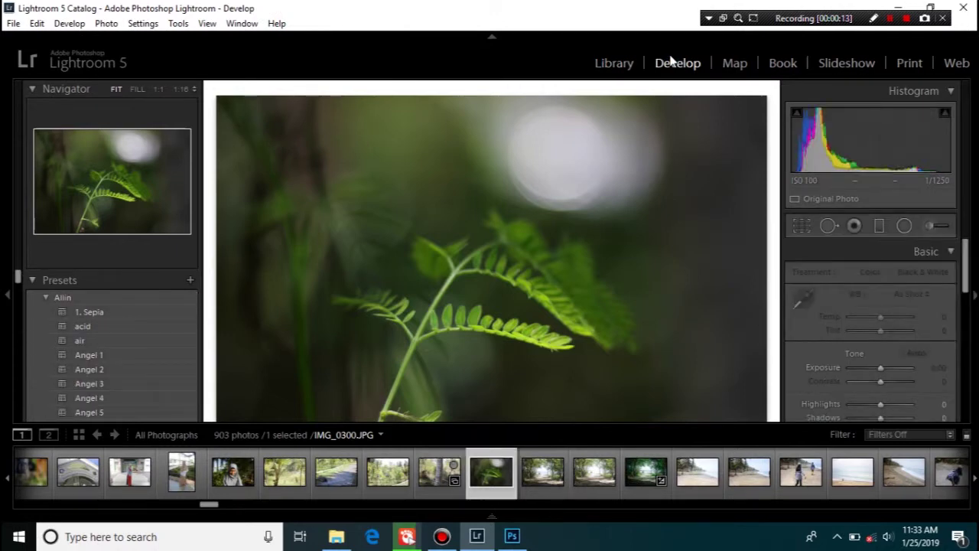
pyautogui.rightClick(588, 198)
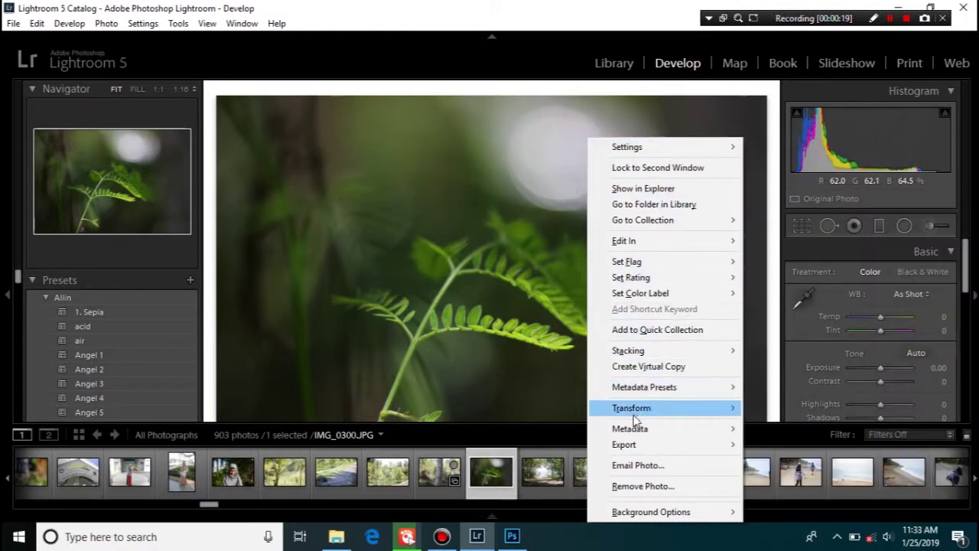
pyautogui.moveTo(633, 411)
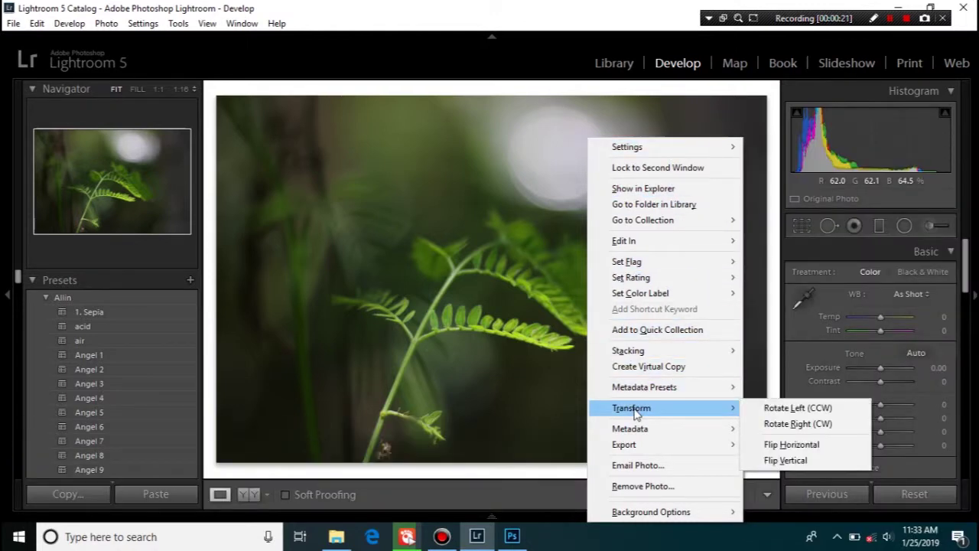
pyautogui.click(485, 324)
pyautogui.click(485, 325)
pyautogui.click(486, 329)
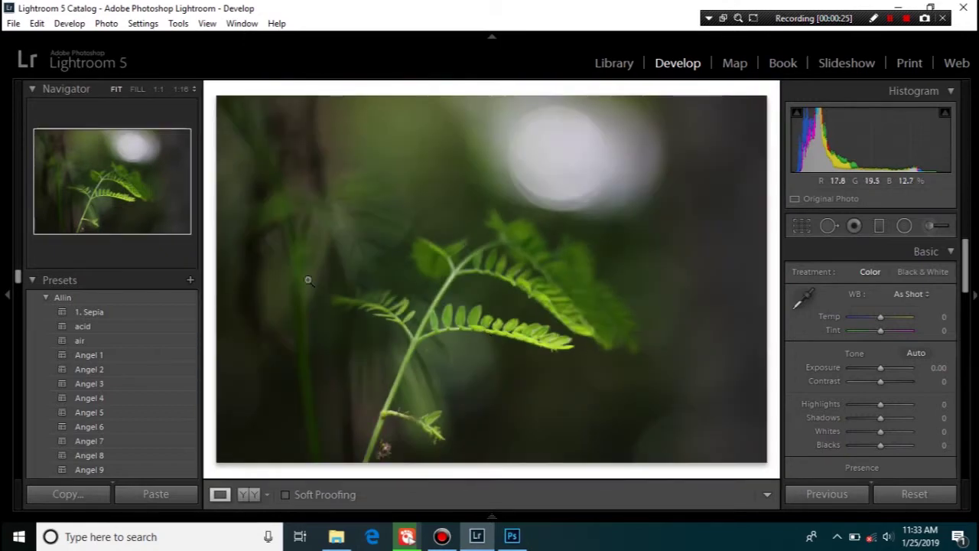
# Step: Try the Deep Green, Faded Green, Green Mood and Modern Green user presets on the photo in turn, undoing each one
pyautogui.click(45, 298)
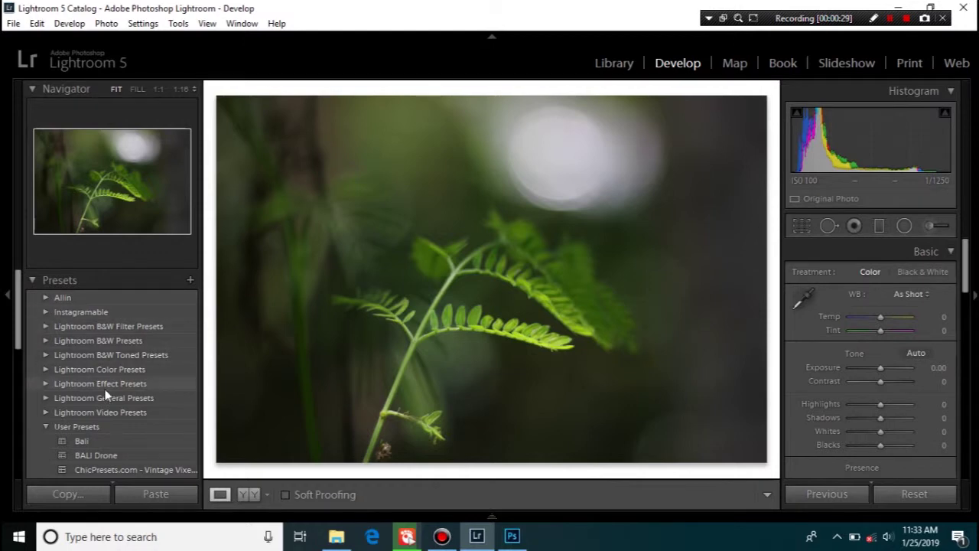
pyautogui.scroll(-5, 109, 387)
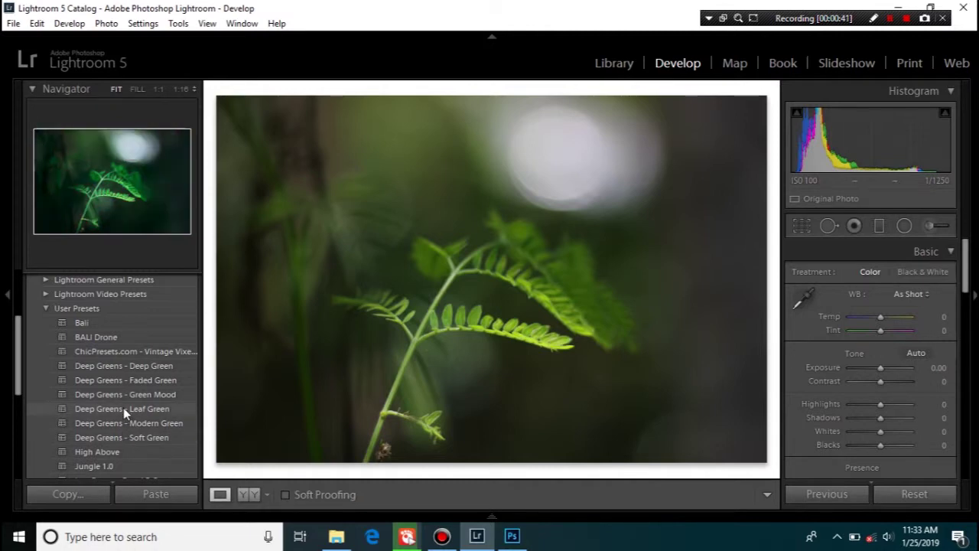
pyautogui.click(123, 369)
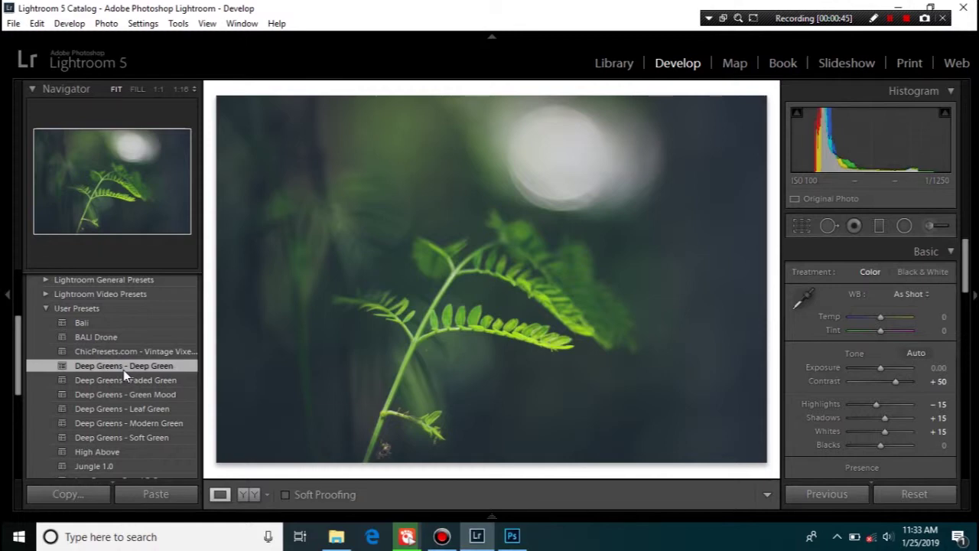
pyautogui.hotkey('ctrl', 'z')
pyautogui.click(122, 384)
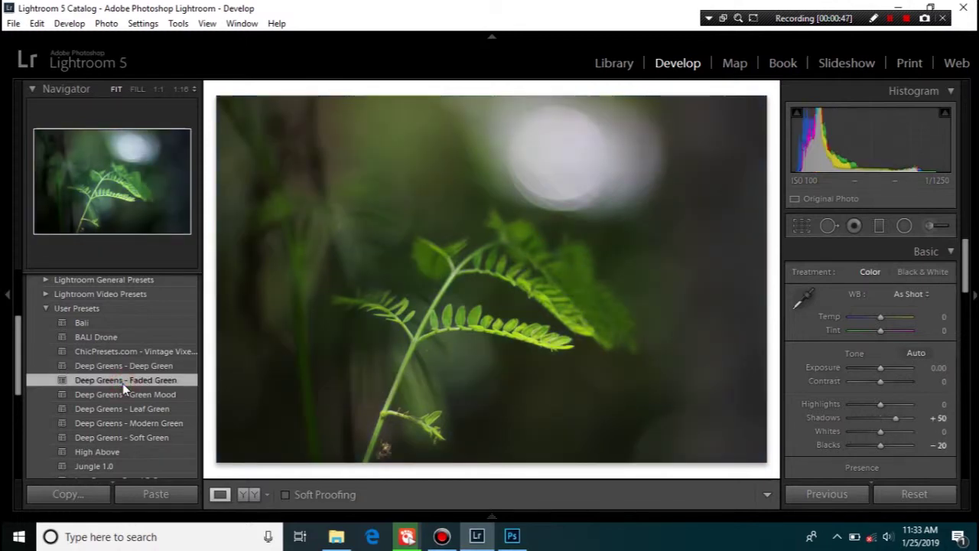
pyautogui.hotkey('ctrl', 'z')
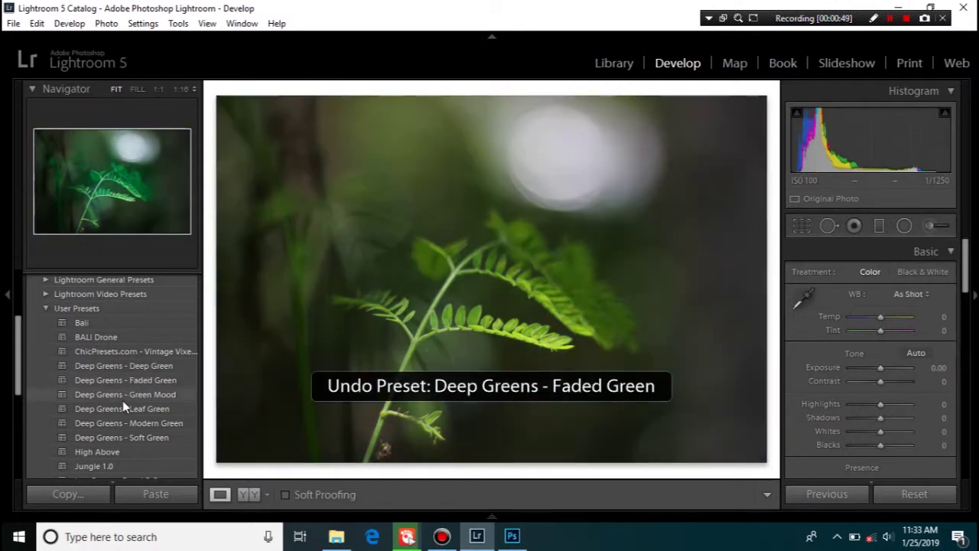
pyautogui.click(122, 400)
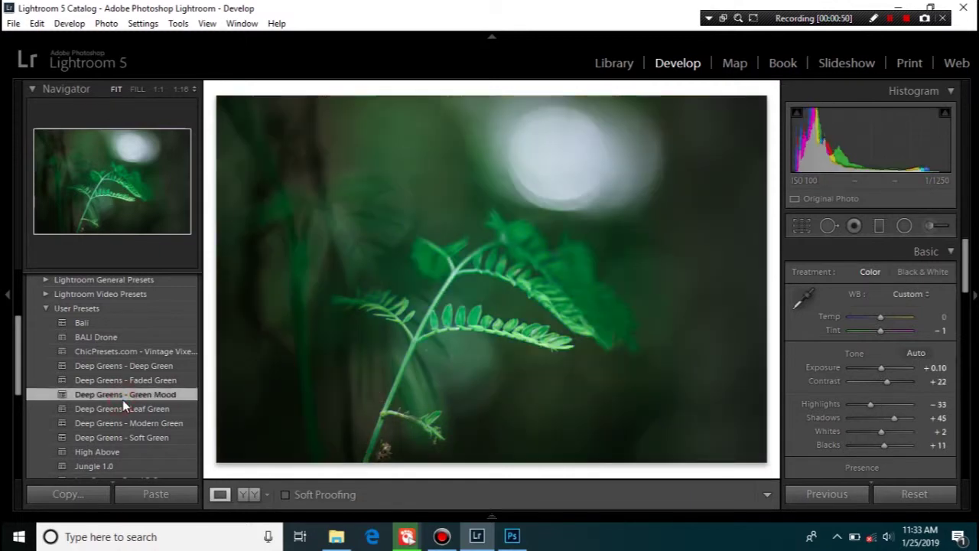
pyautogui.hotkey('ctrl', 'z')
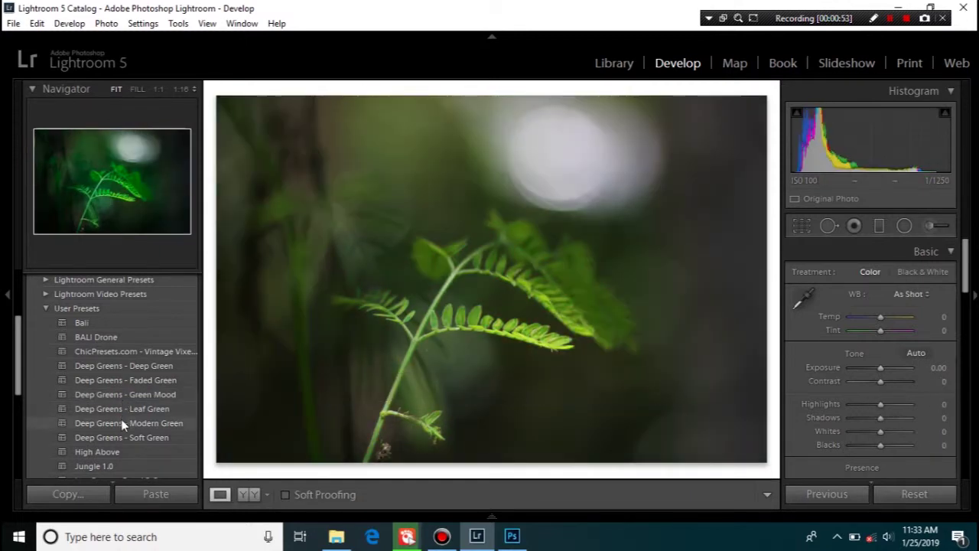
pyautogui.click(122, 424)
pyautogui.hotkey('ctrl', 'z')
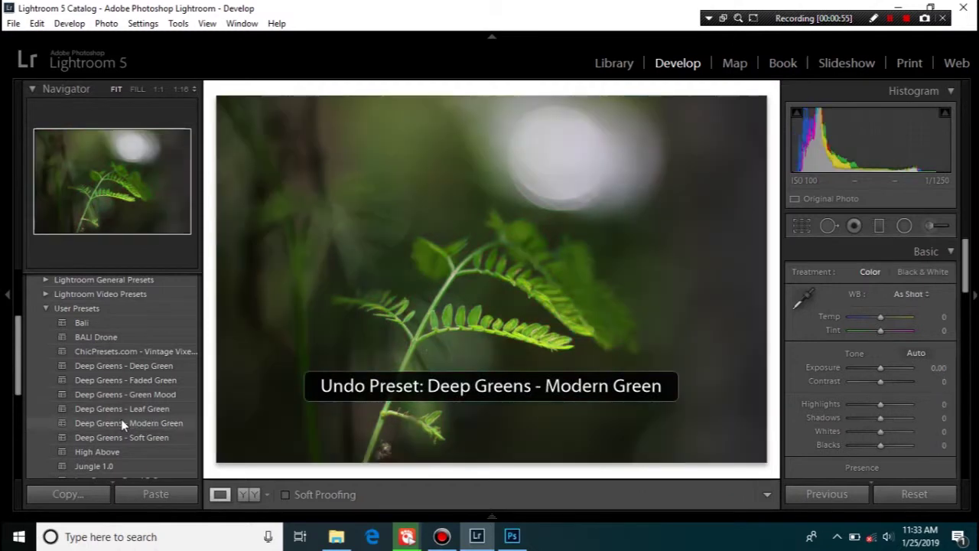
# Step: Apply the Skyfall_Free-LR-Presets.co user preset to the fern photo
pyautogui.scroll(-4, 121, 422)
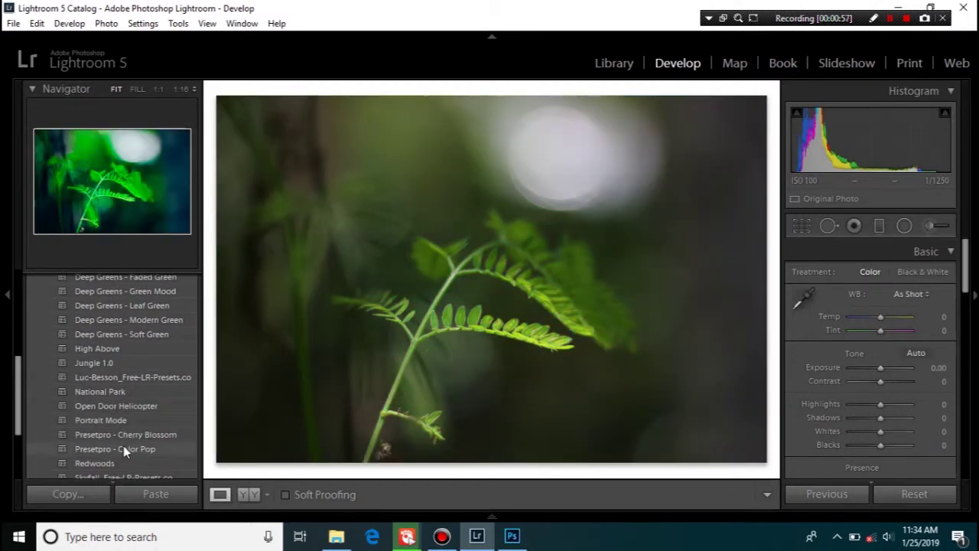
pyautogui.scroll(-1, 123, 445)
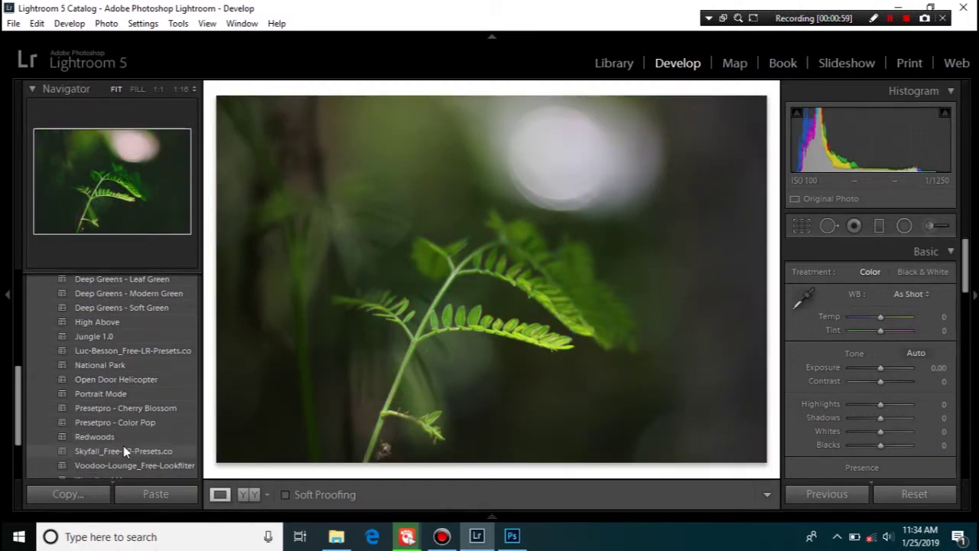
pyautogui.click(123, 447)
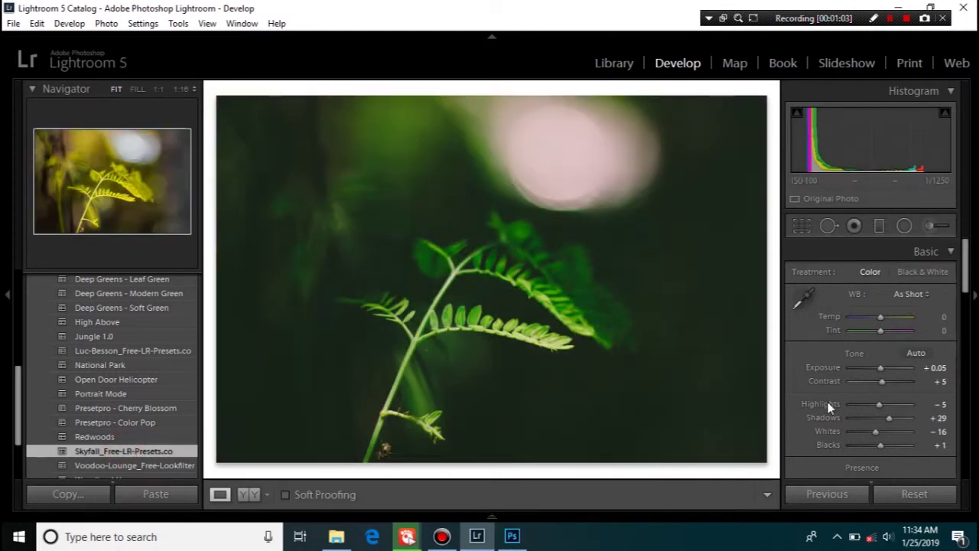
# Step: Export the edited photo to New folder (3) inside Pictures, using a unique name instead of overwriting the existing file
pyautogui.click(13, 23)
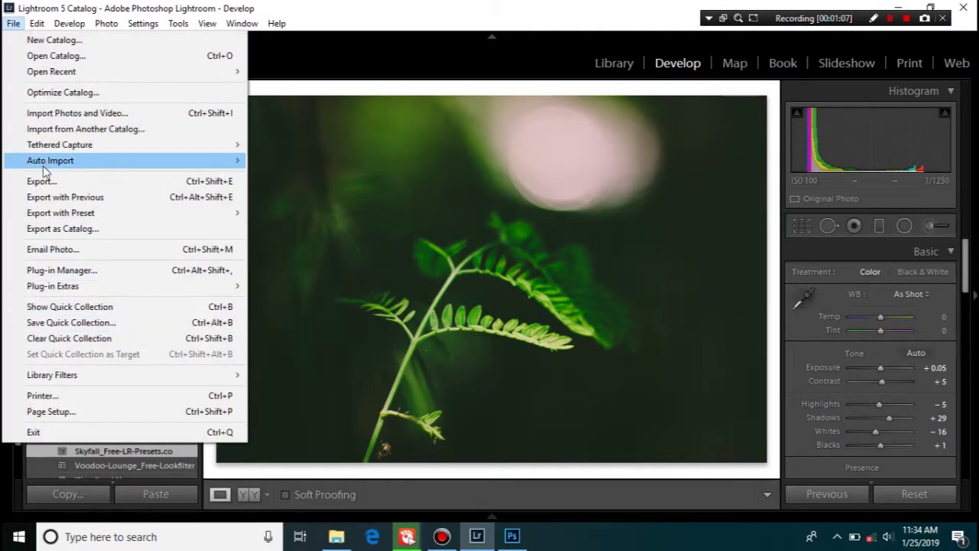
pyautogui.click(40, 181)
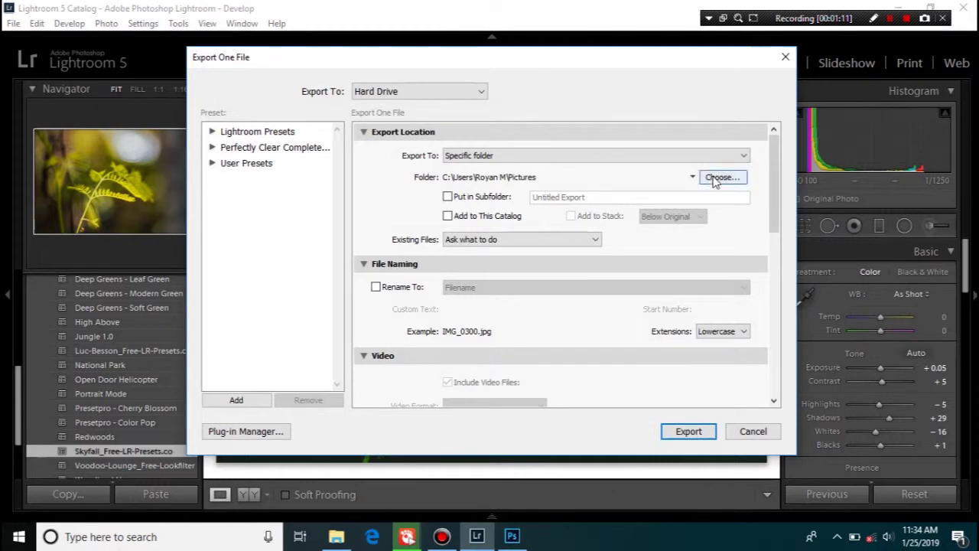
pyautogui.click(715, 178)
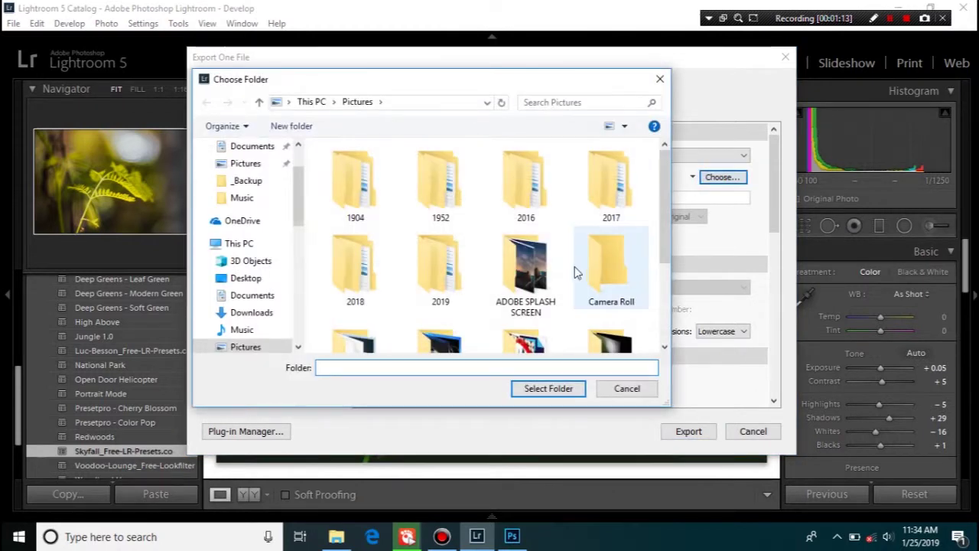
pyautogui.scroll(-3, 580, 264)
pyautogui.doubleClick(590, 255)
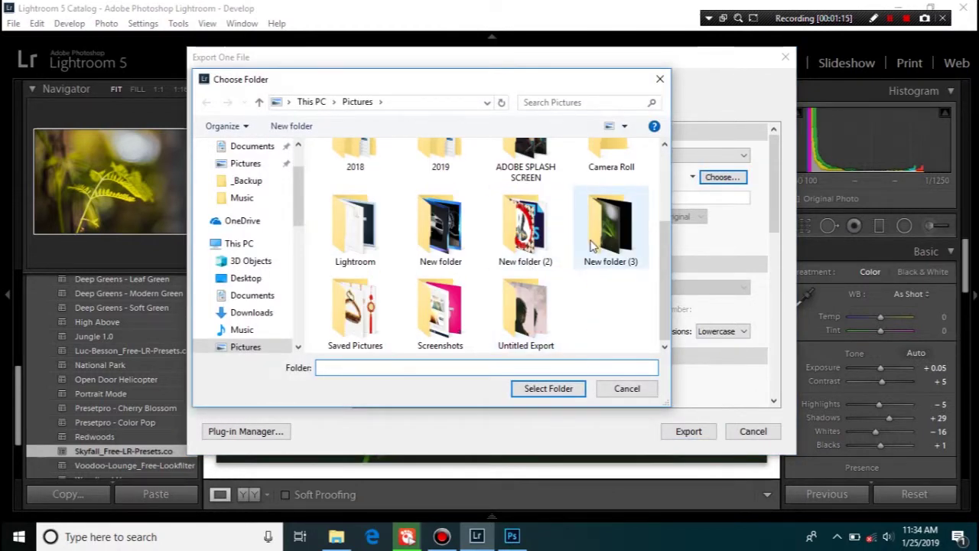
pyautogui.click(519, 388)
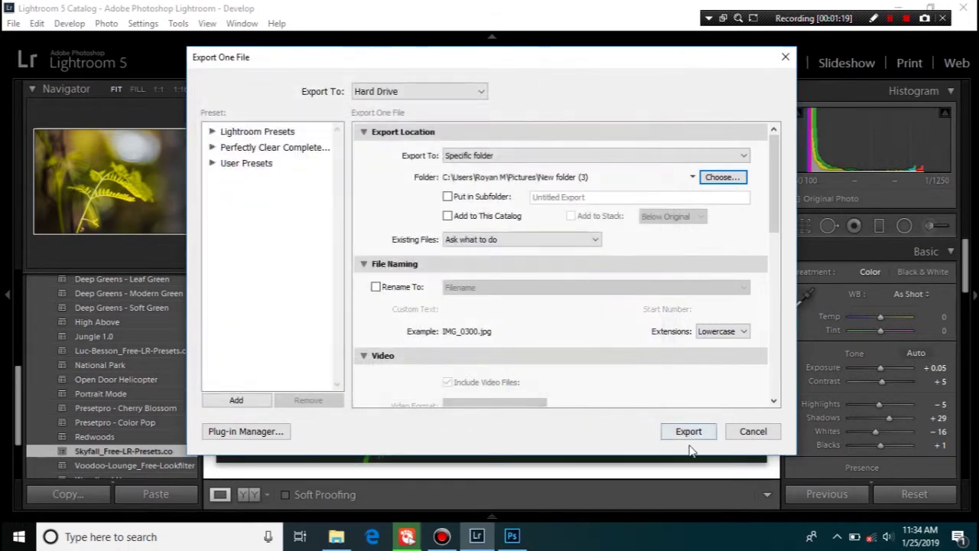
pyautogui.click(688, 432)
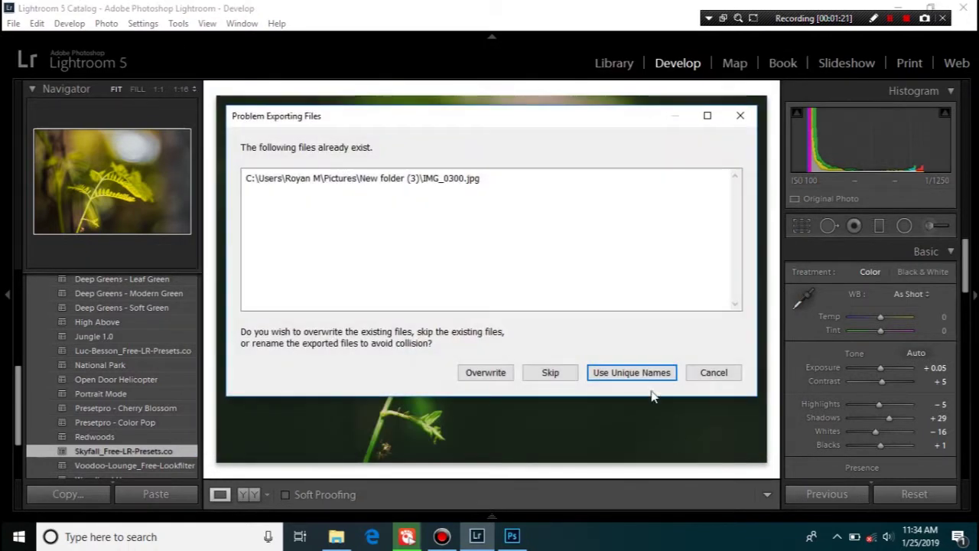
pyautogui.click(624, 375)
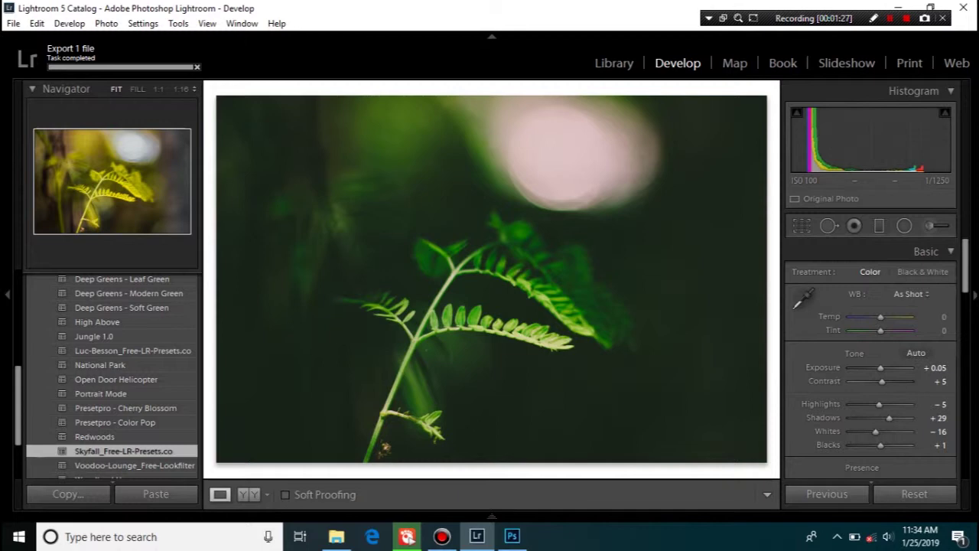
# Step: Switch to Photoshop to open IMG_0300-2 from New folder (3) in Pictures, and duplicate its Background layer
pyautogui.click(519, 536)
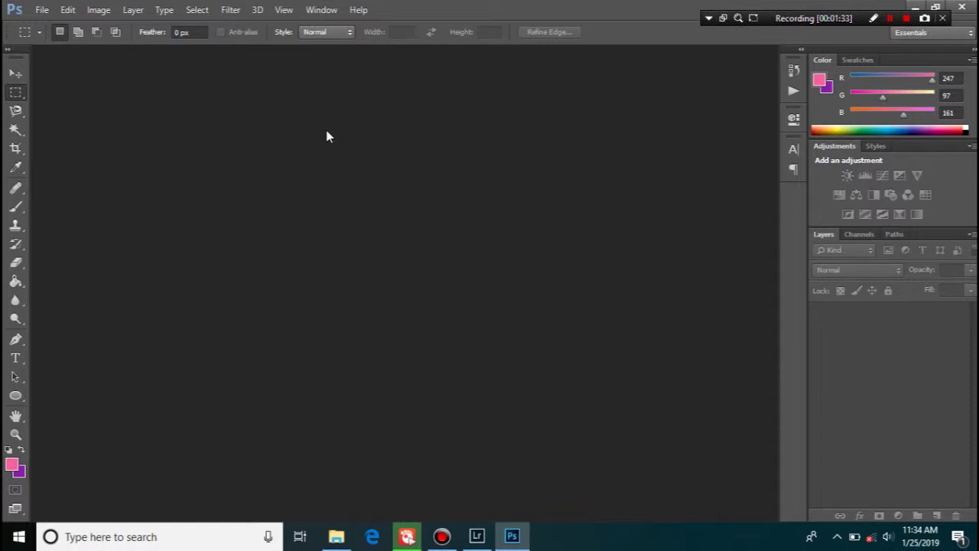
pyautogui.doubleClick(304, 177)
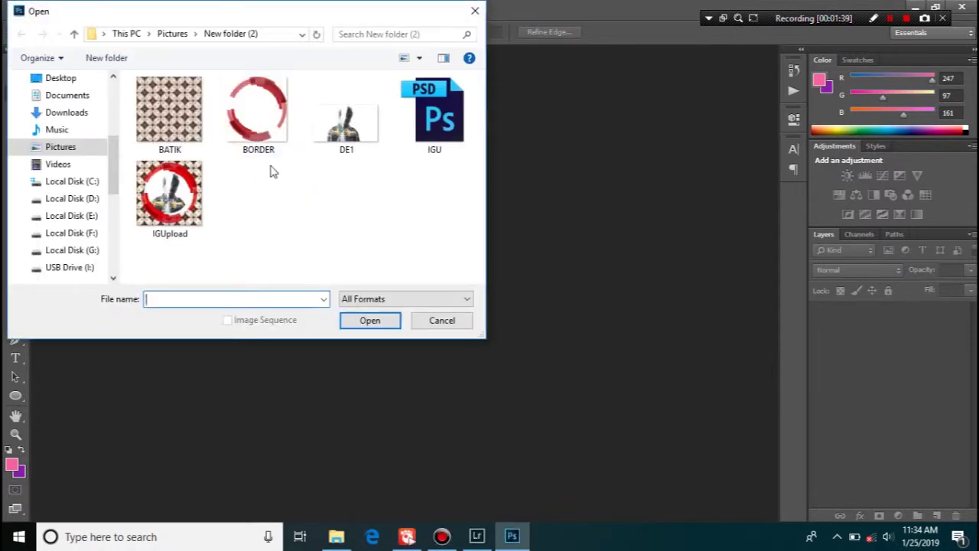
pyautogui.click(173, 34)
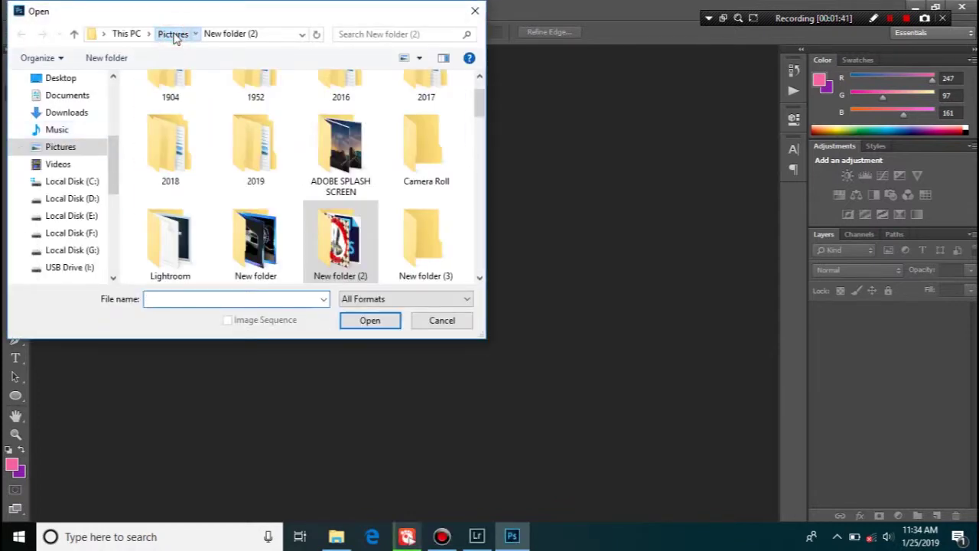
pyautogui.click(414, 241)
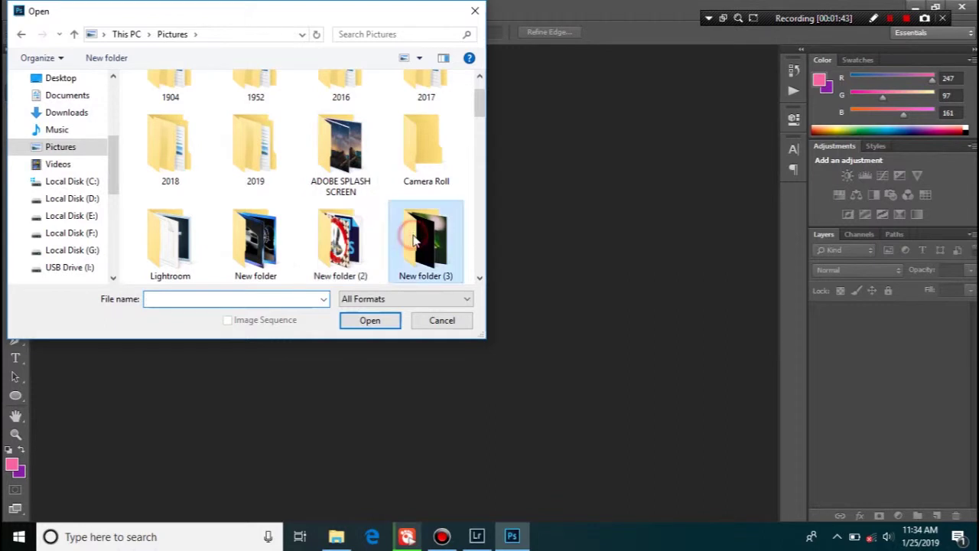
pyautogui.click(414, 240)
pyautogui.click(263, 124)
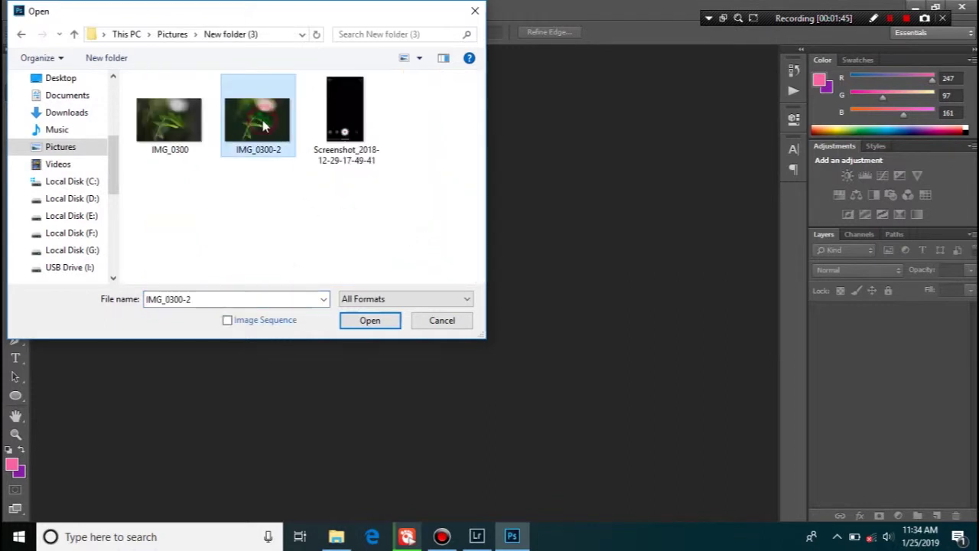
pyautogui.click(179, 119)
pyautogui.click(245, 108)
pyautogui.doubleClick(259, 115)
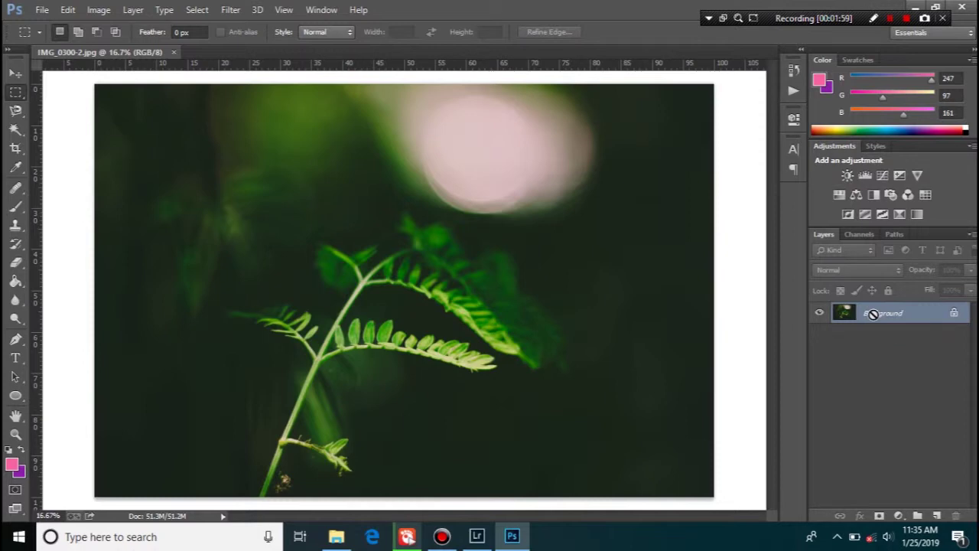
pyautogui.hotkey('ctrl', 'j')
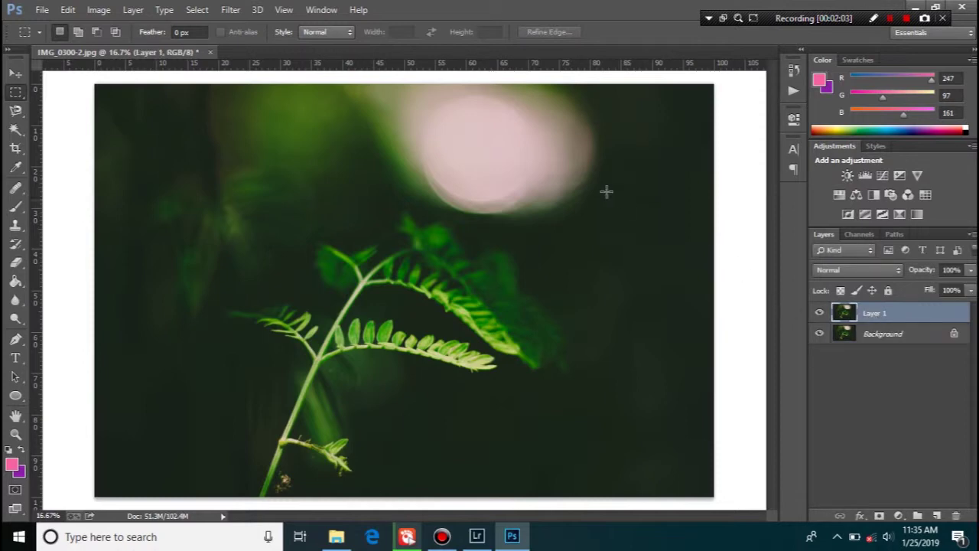
pyautogui.hotkey('ctrl', 'o')
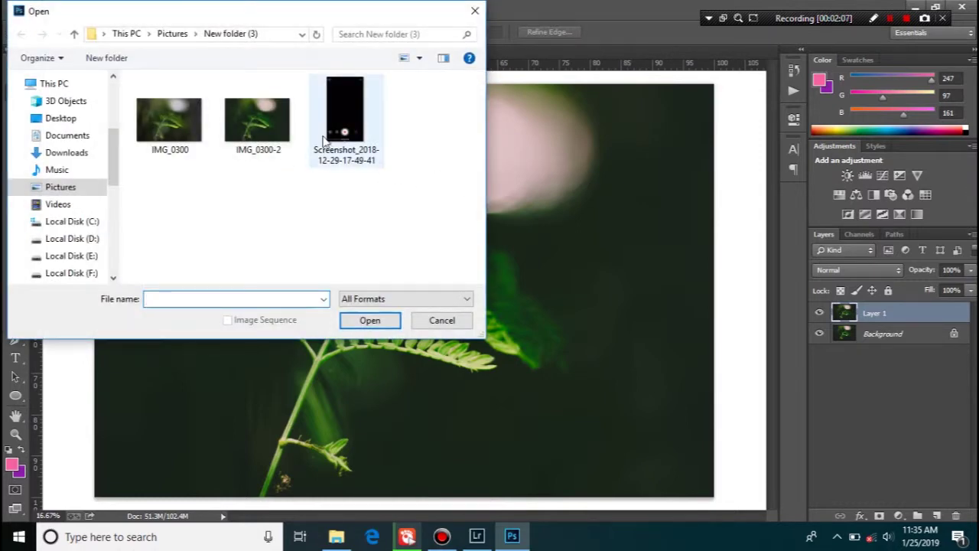
pyautogui.click(365, 120)
pyautogui.click(370, 320)
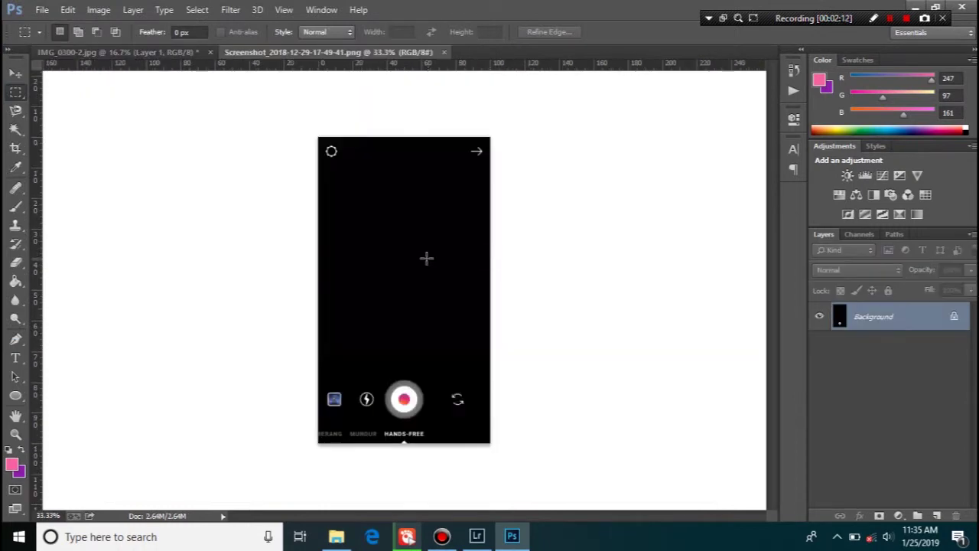
pyautogui.press('v')
pyautogui.moveTo(429, 263); pyautogui.dragTo(369, 226)
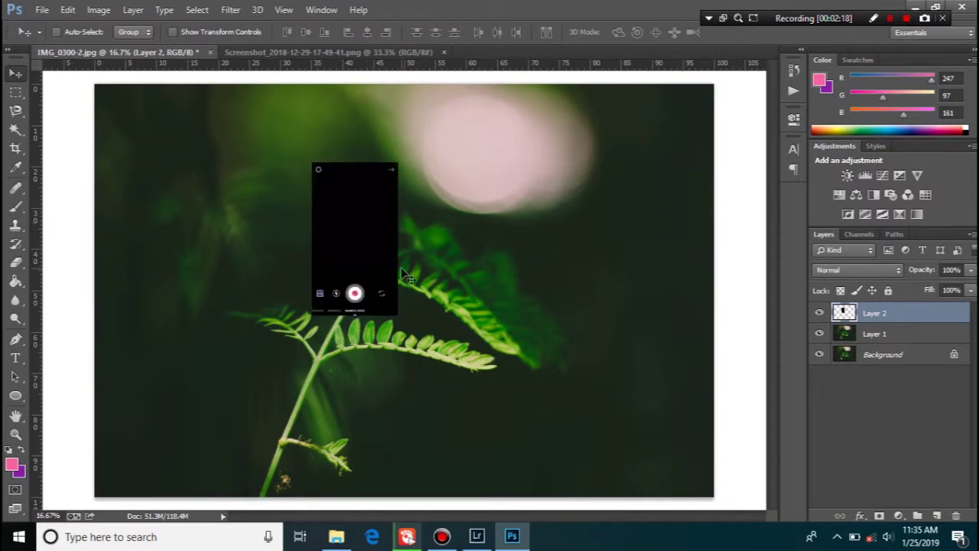
# Step: Scale the phone screenshot layer up to about 239% and position it over the stem side of the fern photo
pyautogui.hotkey('ctrl', 't')
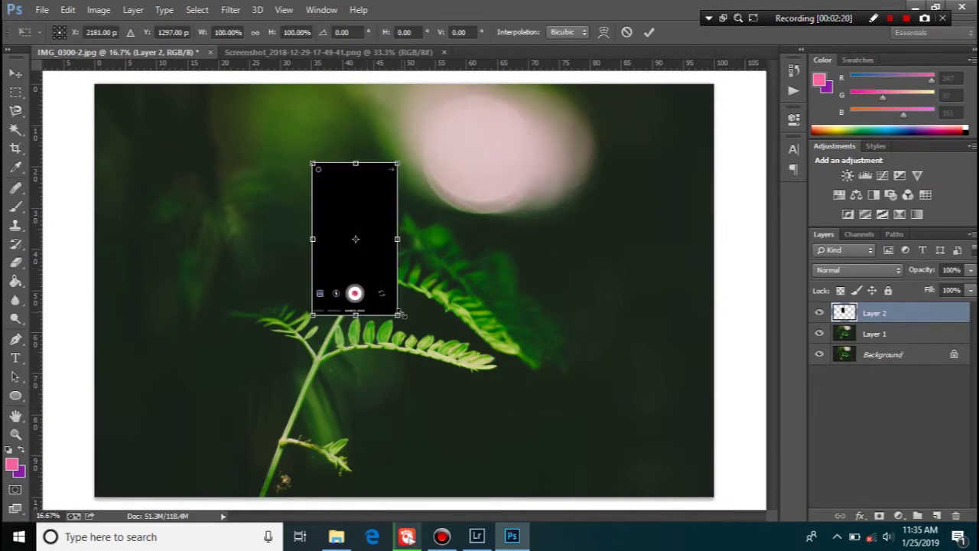
pyautogui.moveTo(398, 314); pyautogui.dragTo(482, 463)
pyautogui.moveTo(449, 368); pyautogui.dragTo(455, 313)
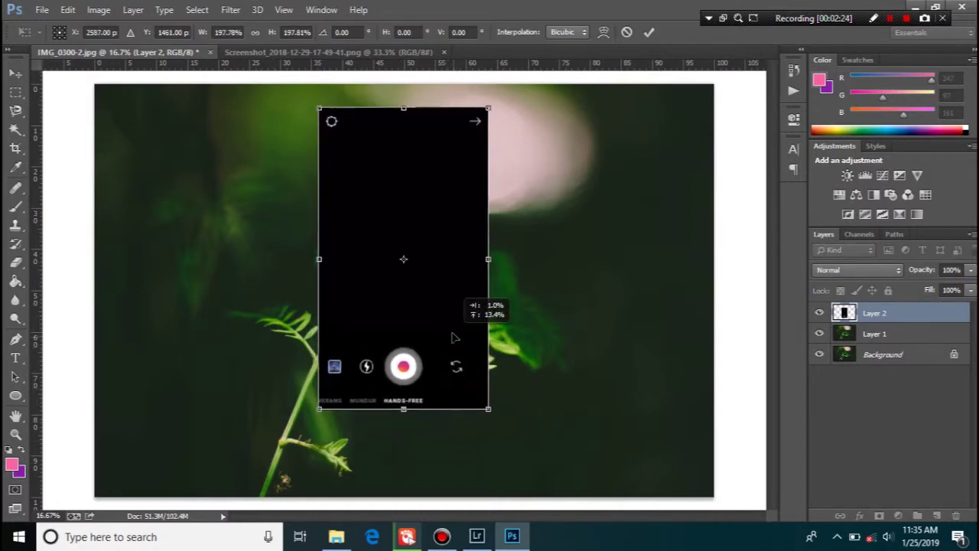
pyautogui.moveTo(488, 411); pyautogui.dragTo(524, 472)
pyautogui.moveTo(485, 414); pyautogui.dragTo(360, 424)
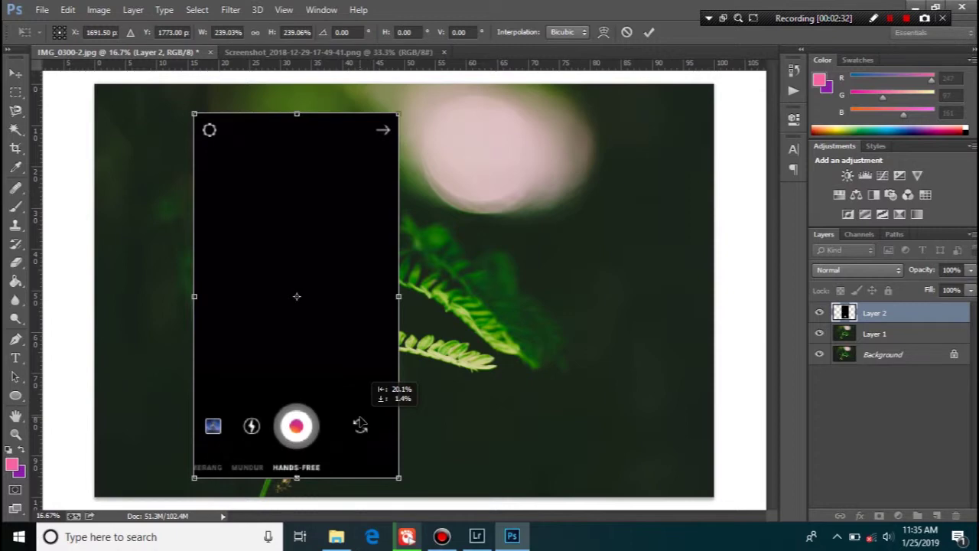
pyautogui.moveTo(360, 424); pyautogui.dragTo(358, 424)
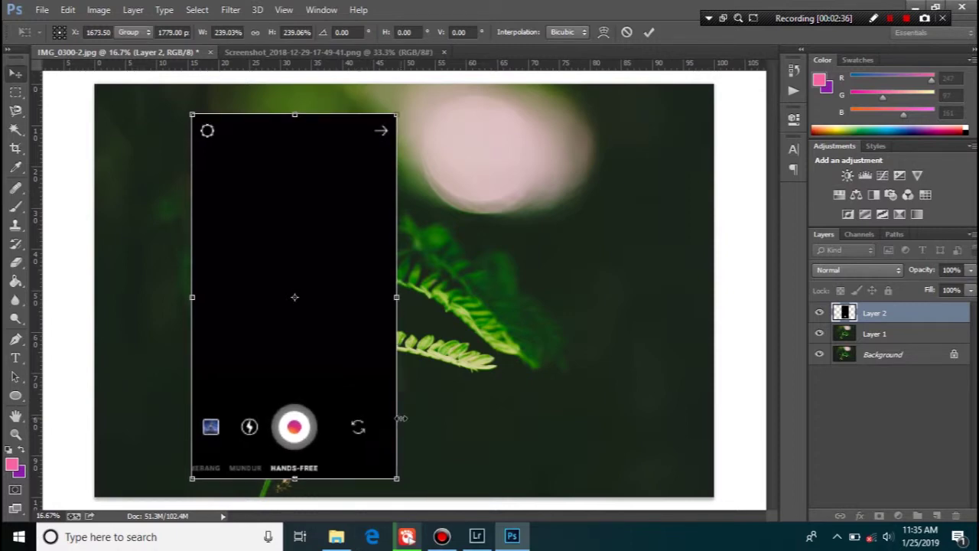
pyautogui.press('Return')
# Step: Set the phone screenshot layer's blend mode to Screen, also trying Linear Dodge (Add) before returning to Screen
pyautogui.click(846, 270)
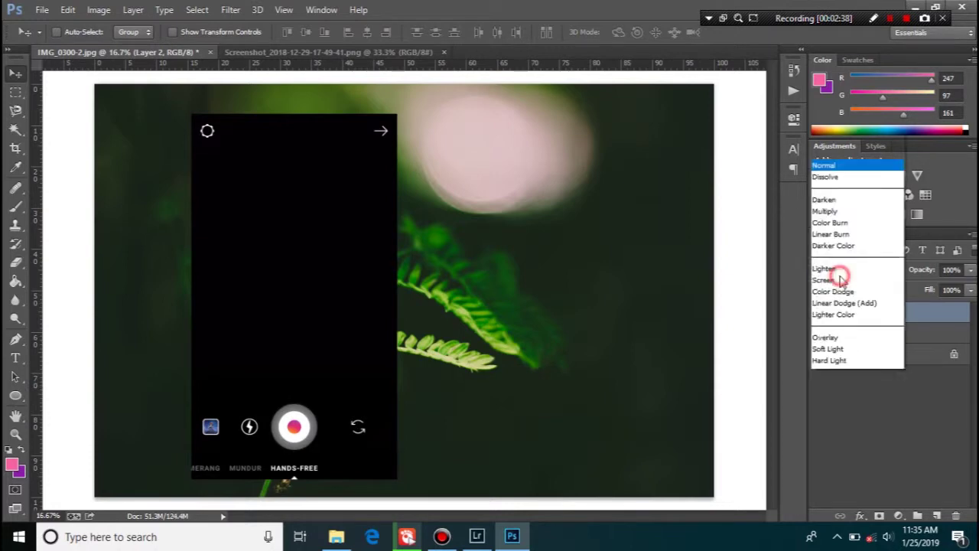
pyautogui.click(825, 121)
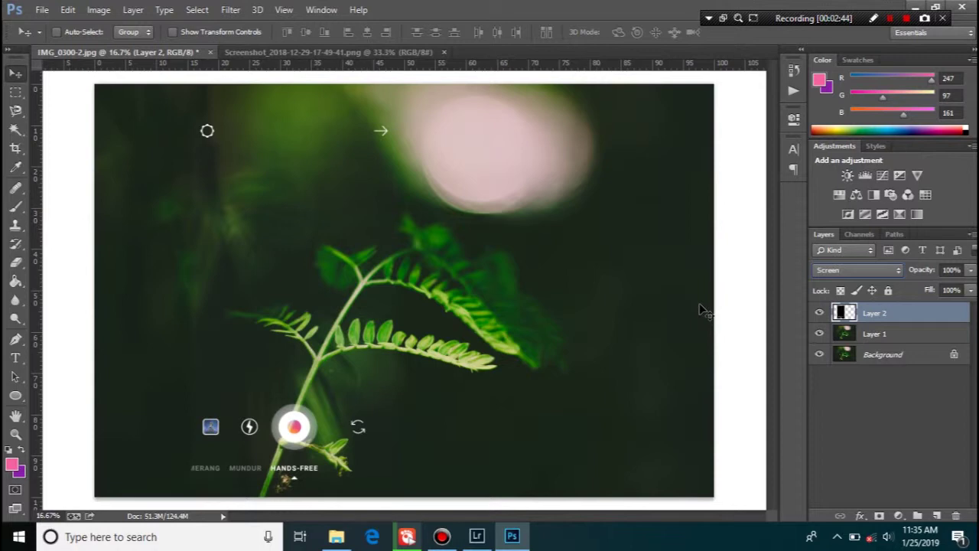
pyautogui.click(844, 271)
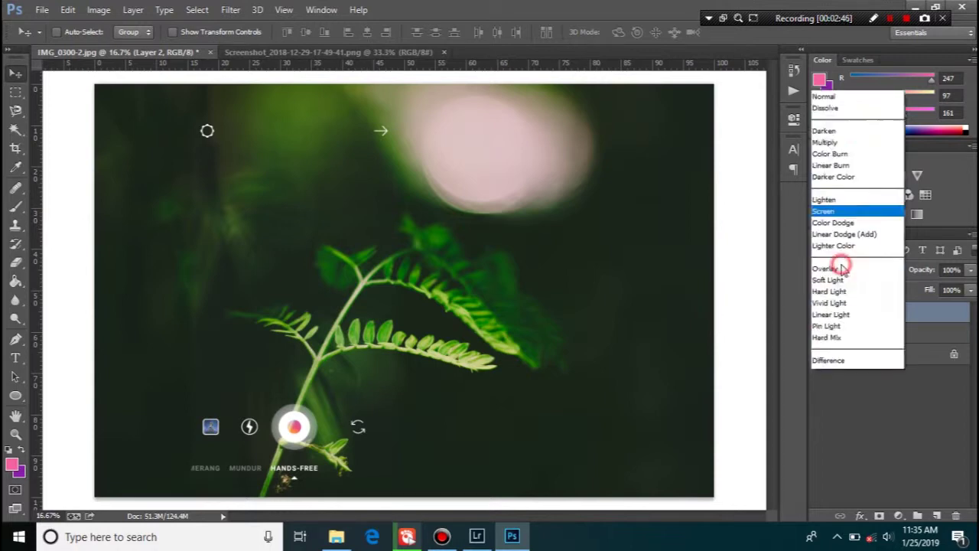
pyautogui.click(841, 145)
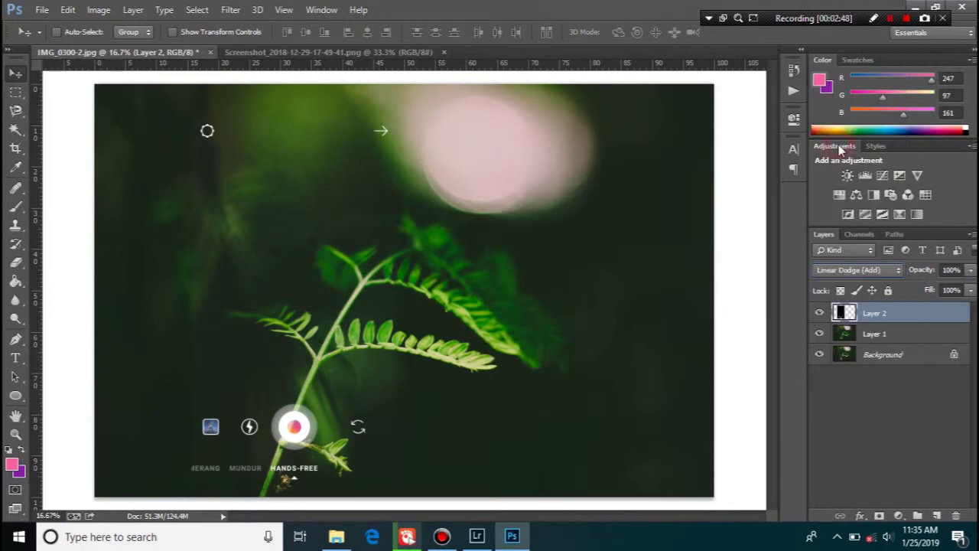
pyautogui.click(842, 270)
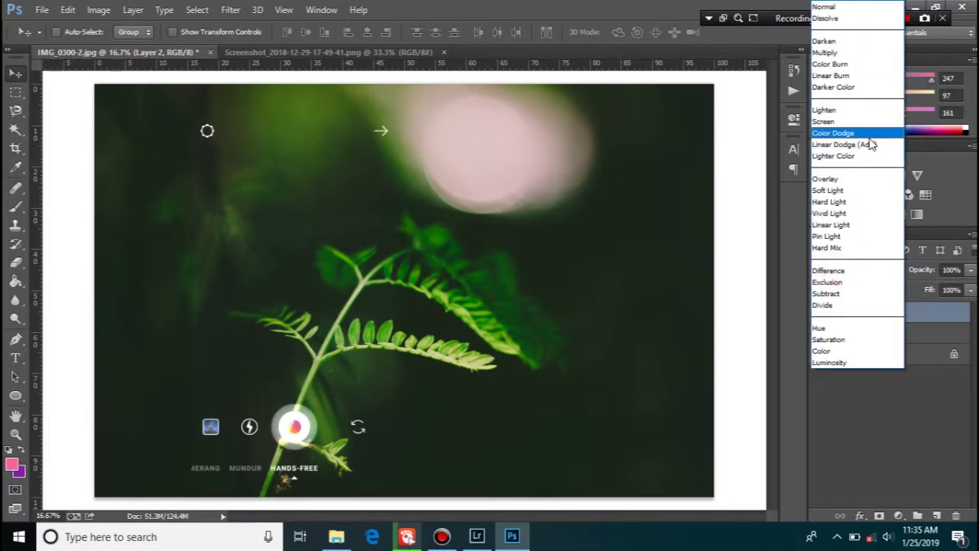
pyautogui.click(854, 124)
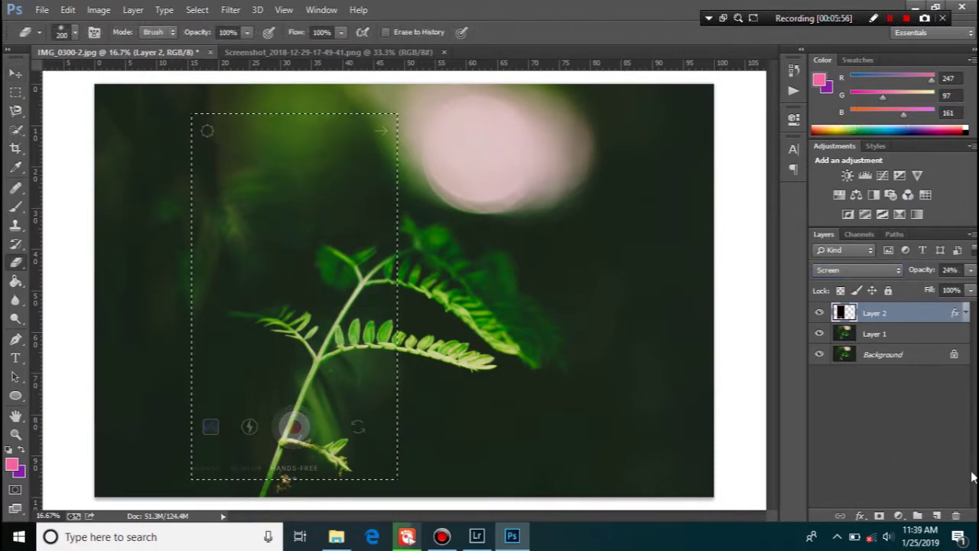
# Step: Add a new layer, fill the screenshot-shaped selection on it with white (ffffff), and clear the selection
pyautogui.click(937, 516)
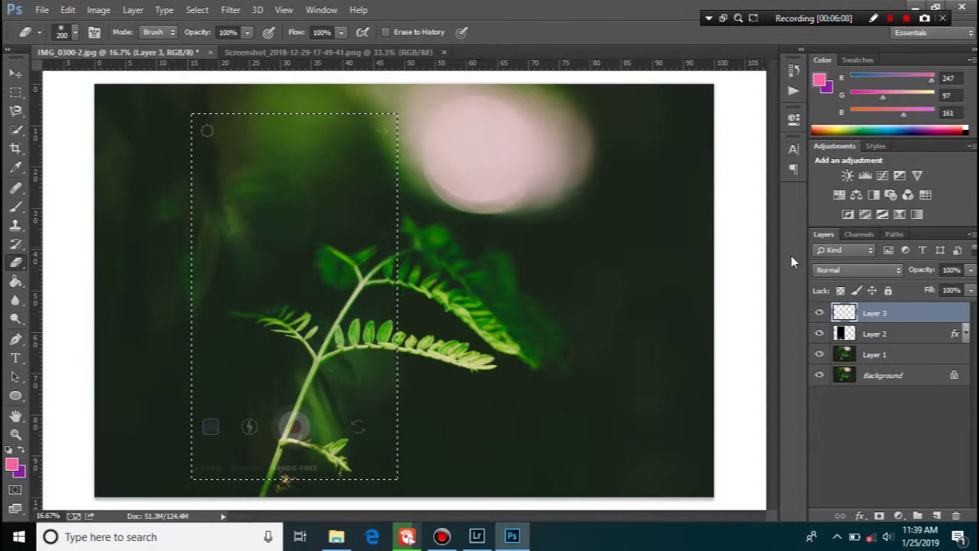
pyautogui.click(11, 463)
pyautogui.write('ffffff')
pyautogui.click(649, 122)
pyautogui.press('e')
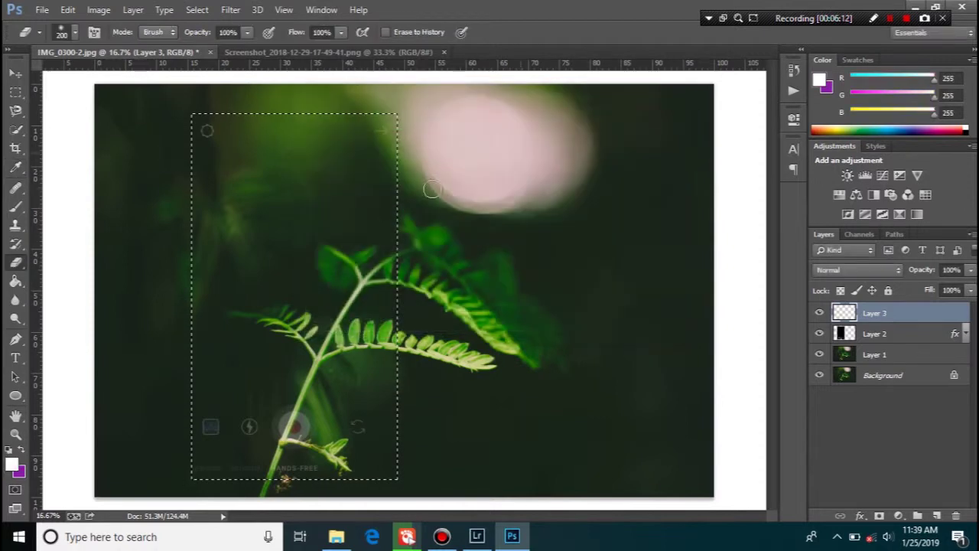
pyautogui.press('g')
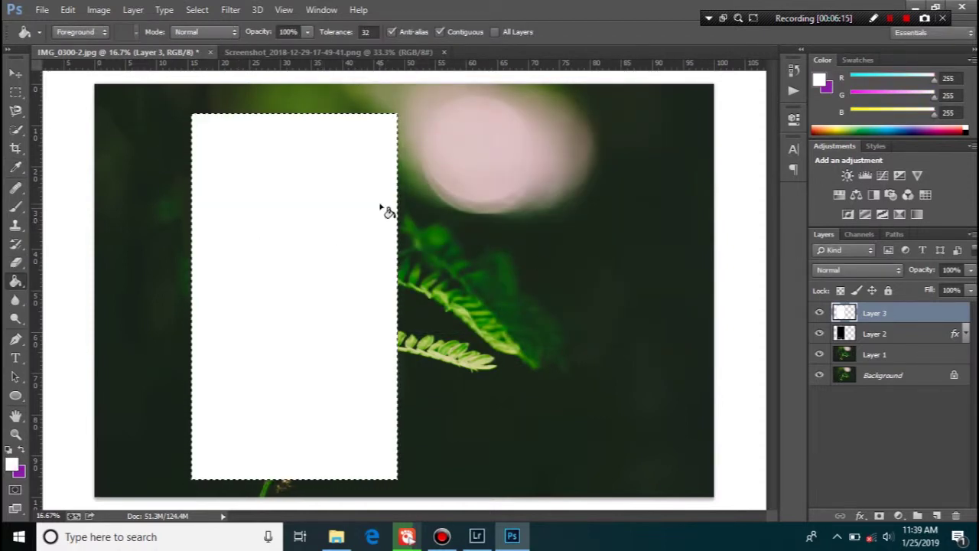
pyautogui.hotkey('ctrl', 'd')
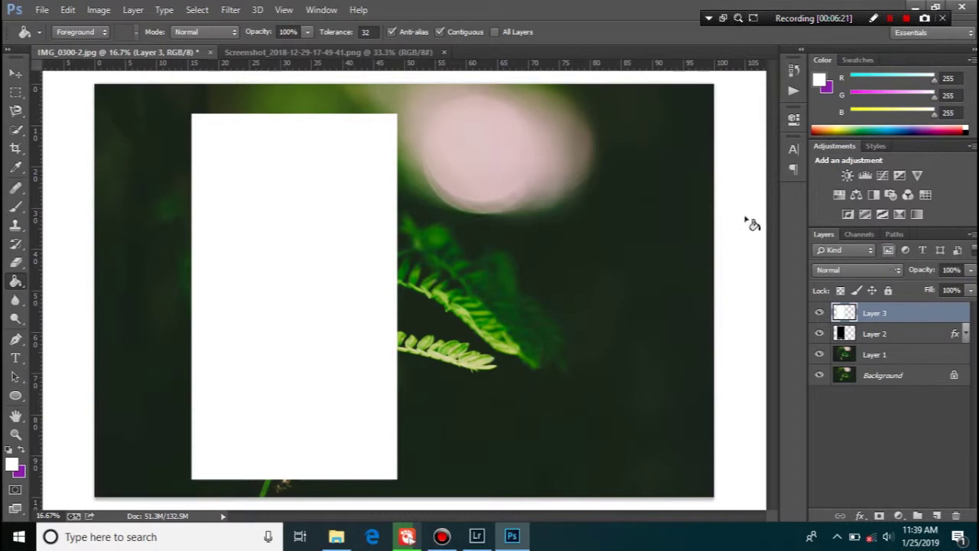
# Step: Enlarge the white rectangle on Layer 3 slightly so it extends beyond the phone screenshot on every side
pyautogui.click(16, 92)
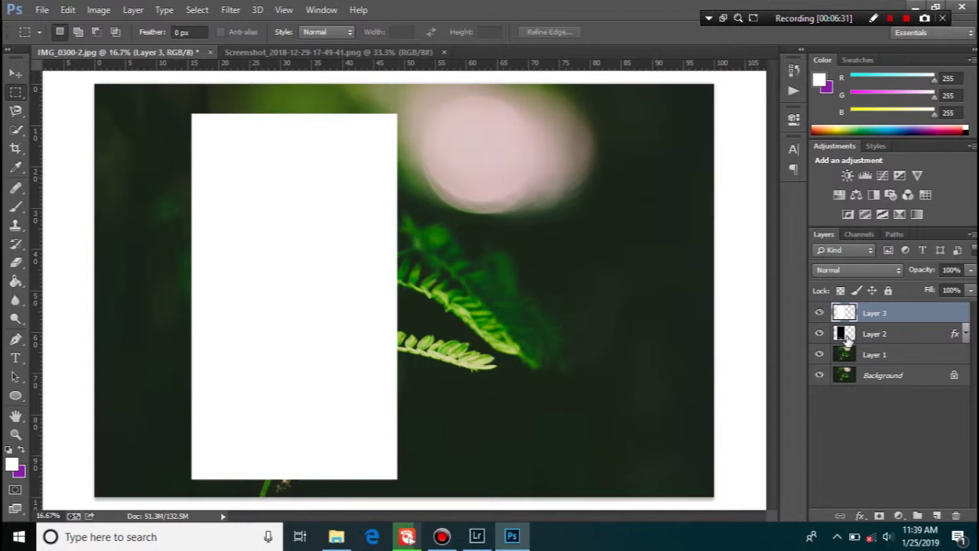
pyautogui.hotkey('ctrl', 't')
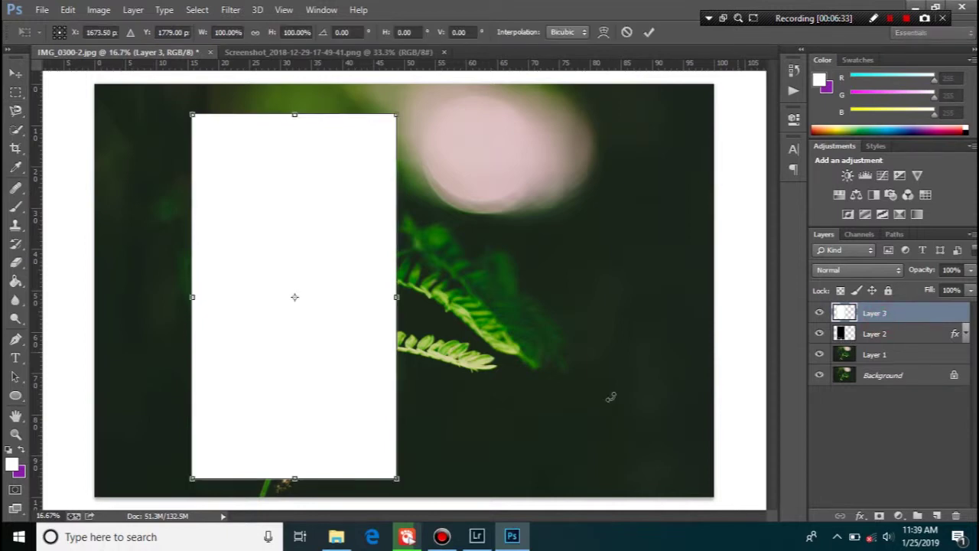
pyautogui.moveTo(397, 479); pyautogui.dragTo(401, 486)
pyautogui.moveTo(193, 116); pyautogui.dragTo(189, 108)
pyautogui.press('Return')
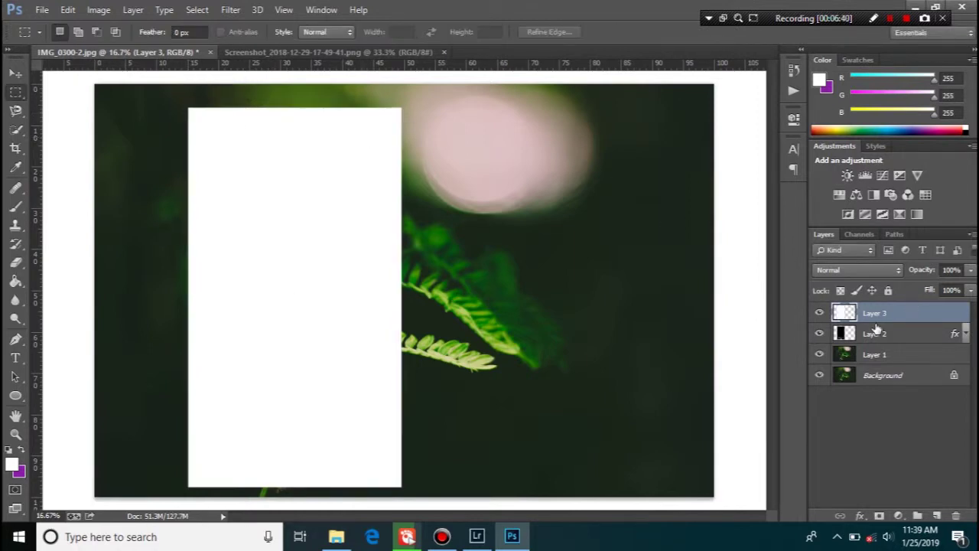
pyautogui.keyDown('ctrl'); pyautogui.click(845, 334); pyautogui.keyUp('ctrl')
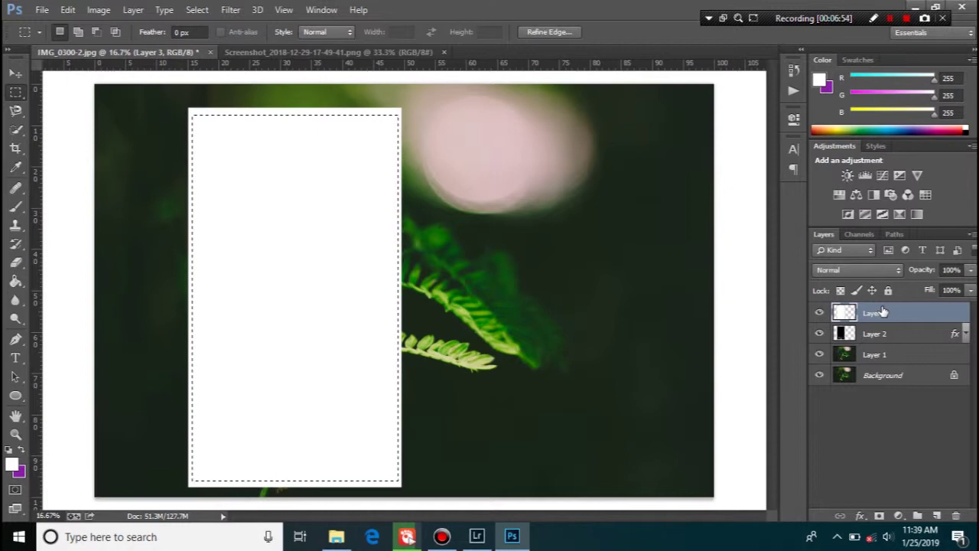
pyautogui.hotkey('ctrl', 'd')
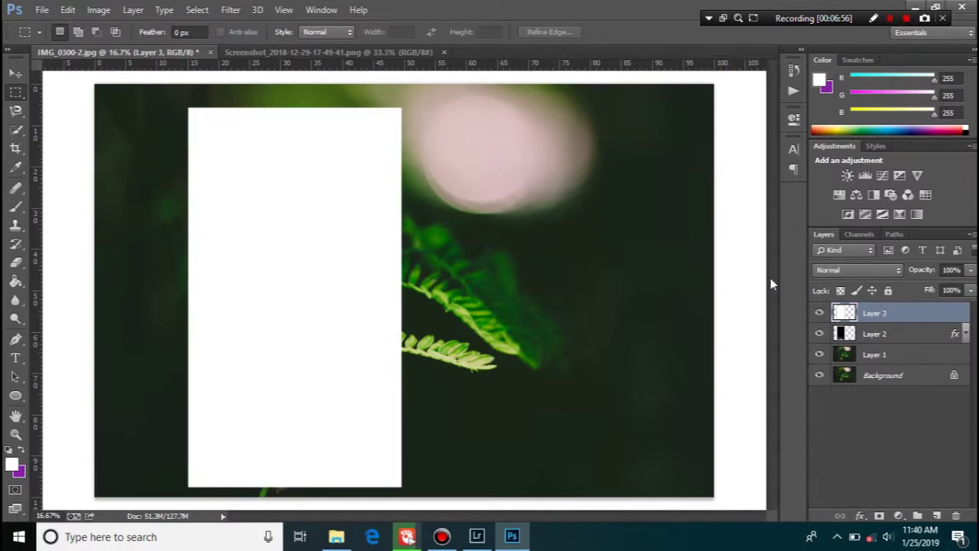
# Step: Draw an unfilled, white-stroked rounded rectangle of about 1794 × 3186 px along the white rectangle's edges, and hide Layer 3
pyautogui.click(820, 314)
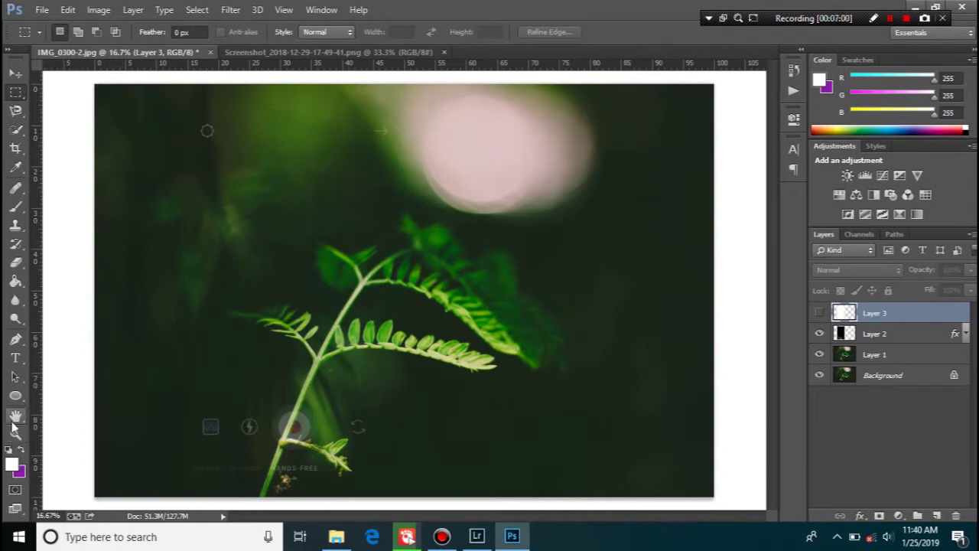
pyautogui.click(15, 398)
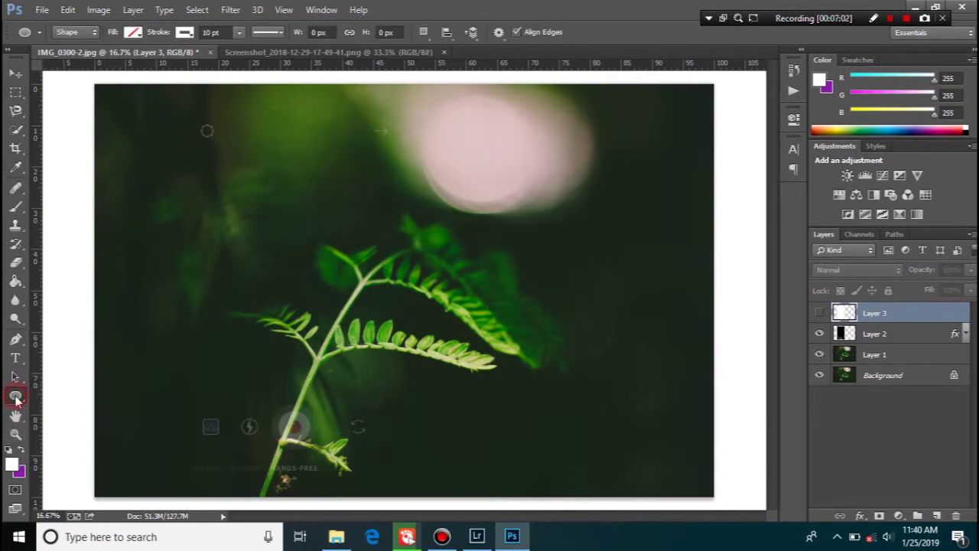
pyautogui.rightClick(15, 398)
pyautogui.click(65, 406)
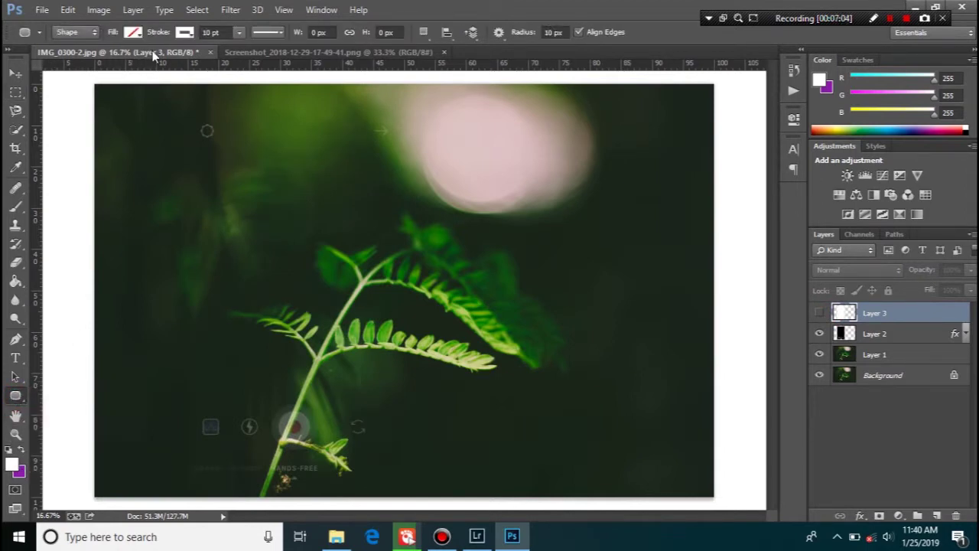
pyautogui.click(185, 34)
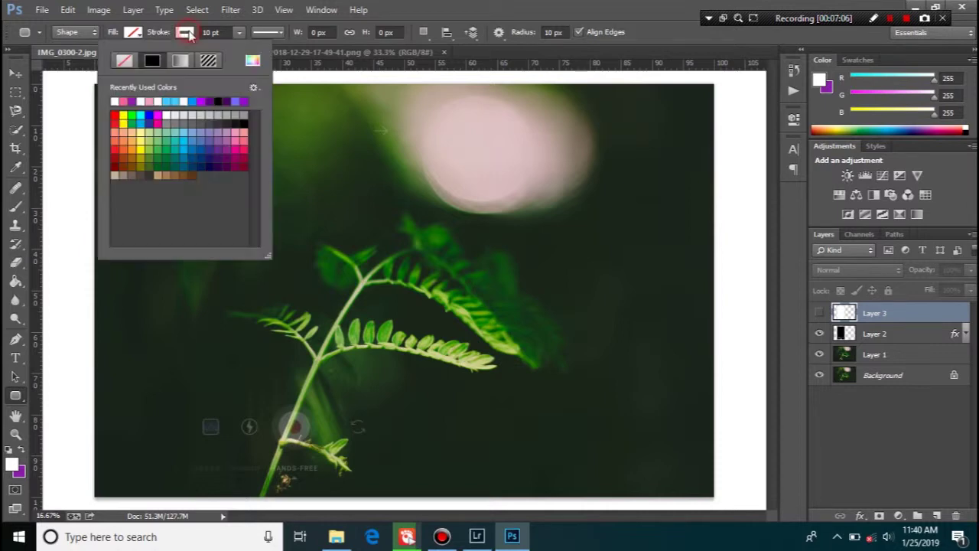
pyautogui.click(459, 9)
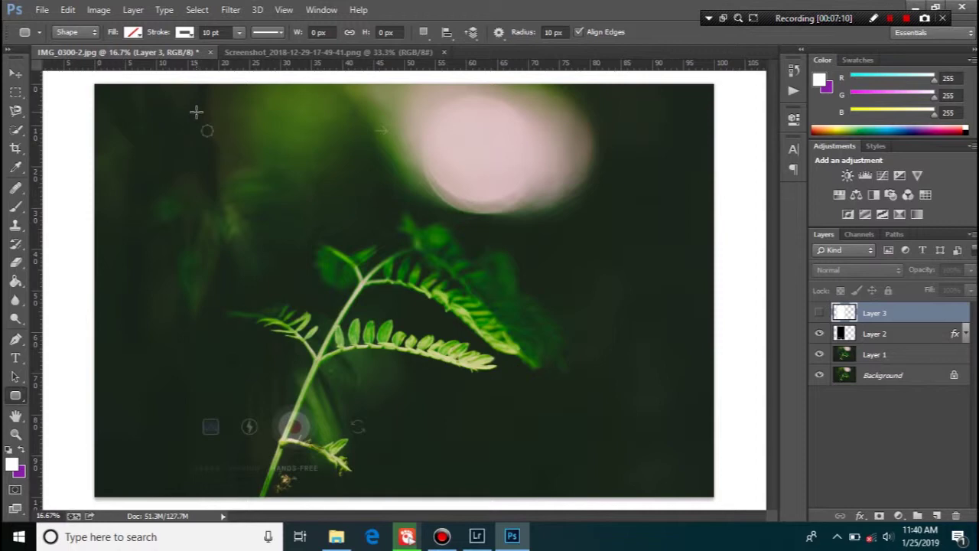
pyautogui.click(820, 315)
pyautogui.click(820, 316)
pyautogui.click(820, 315)
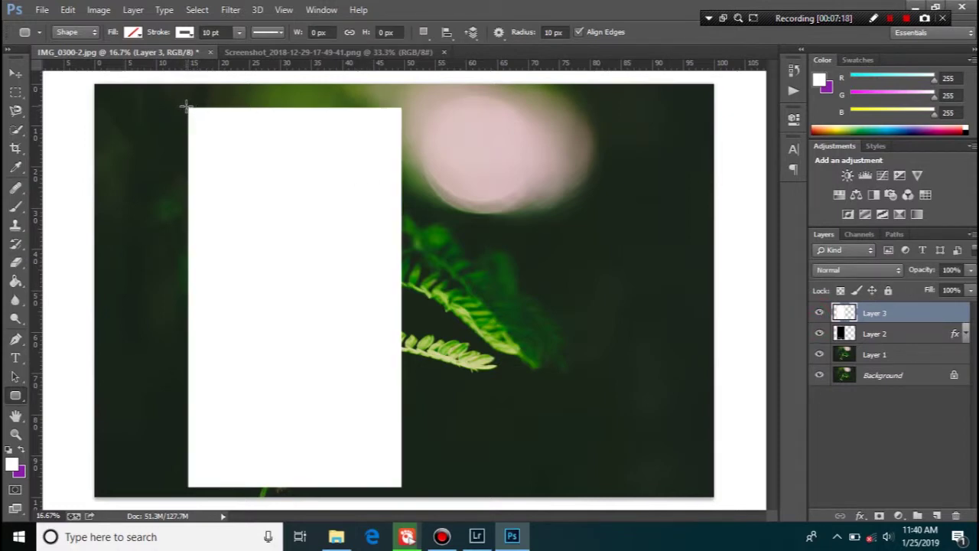
pyautogui.moveTo(186, 105); pyautogui.dragTo(400, 486)
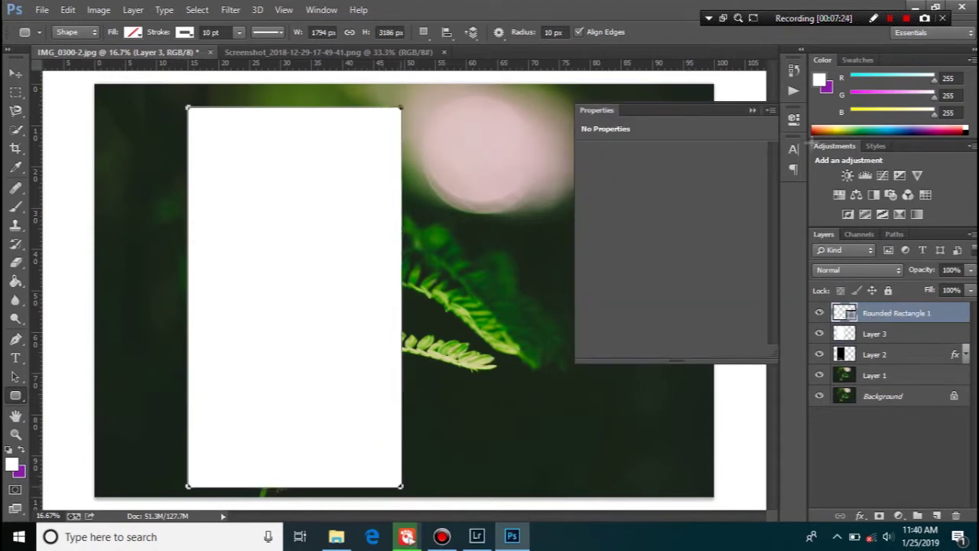
pyautogui.click(752, 111)
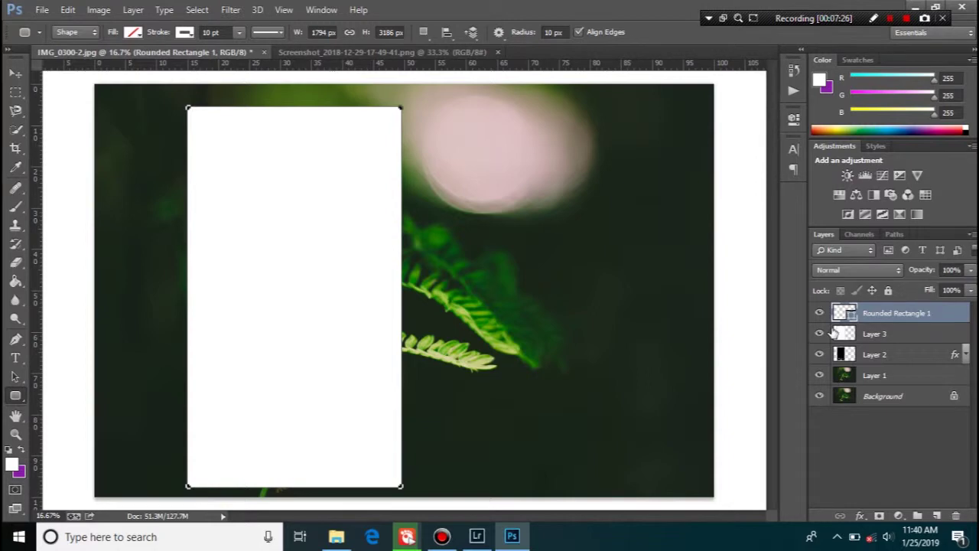
pyautogui.click(819, 334)
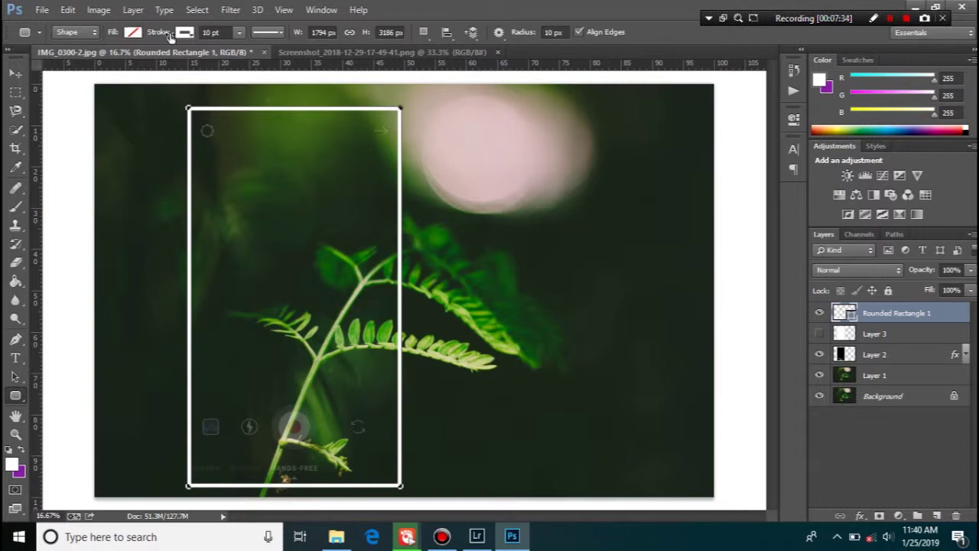
# Step: Set the rounded rectangle's stroke width to 15 pt and the Rounded Rectangle tool's radius to 25 px
pyautogui.click(237, 32)
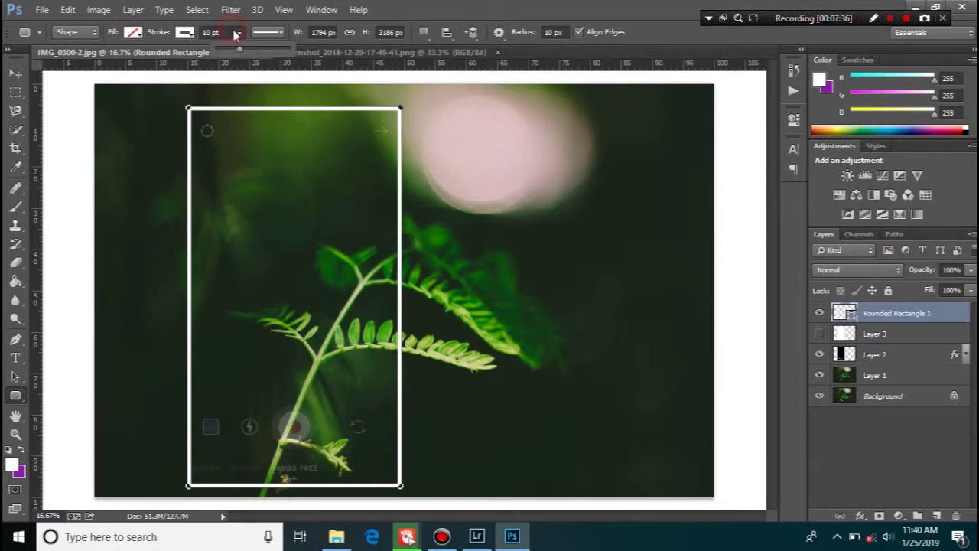
pyautogui.click(220, 32)
pyautogui.write('1')
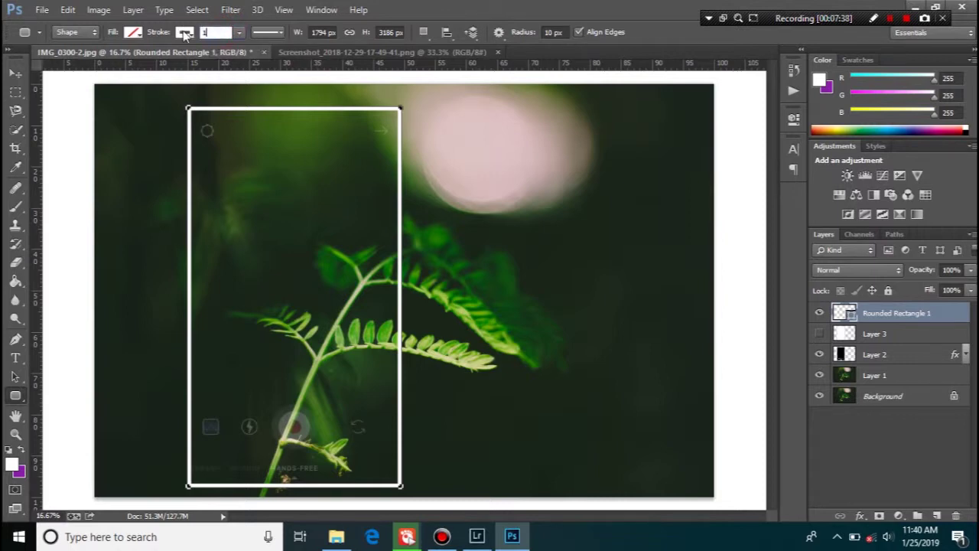
pyautogui.write('5')
pyautogui.press('Return')
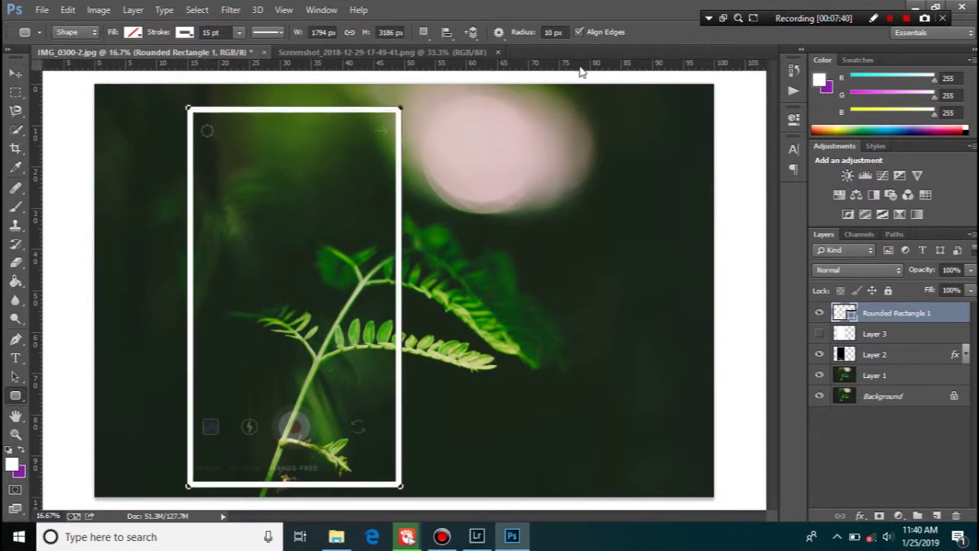
pyautogui.click(566, 32)
pyautogui.write('25')
pyautogui.press('Return')
pyautogui.click(473, 36)
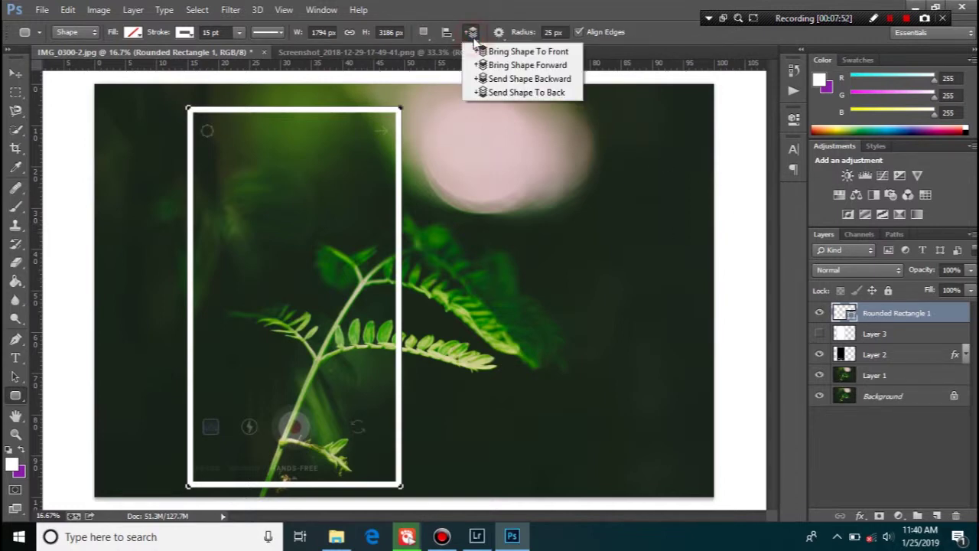
pyautogui.click(637, 38)
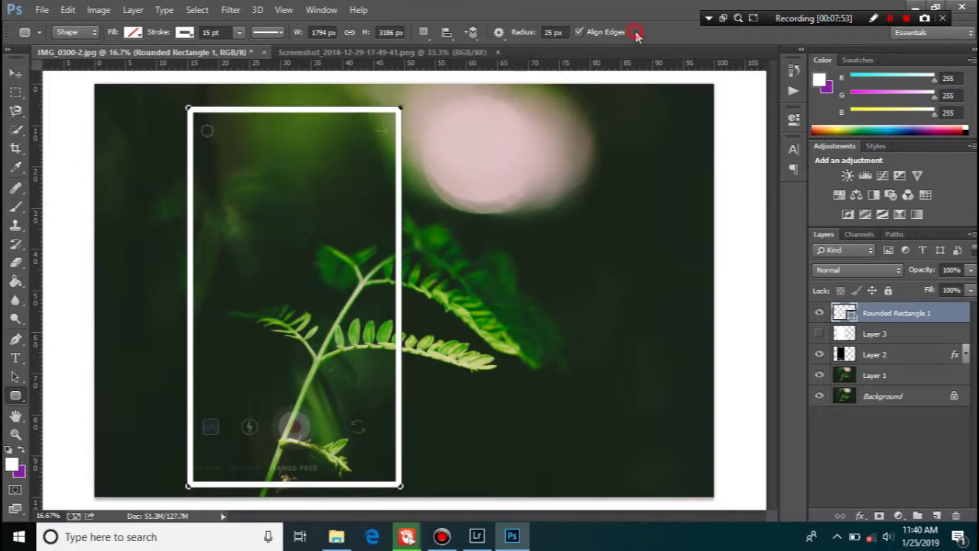
pyautogui.click(427, 35)
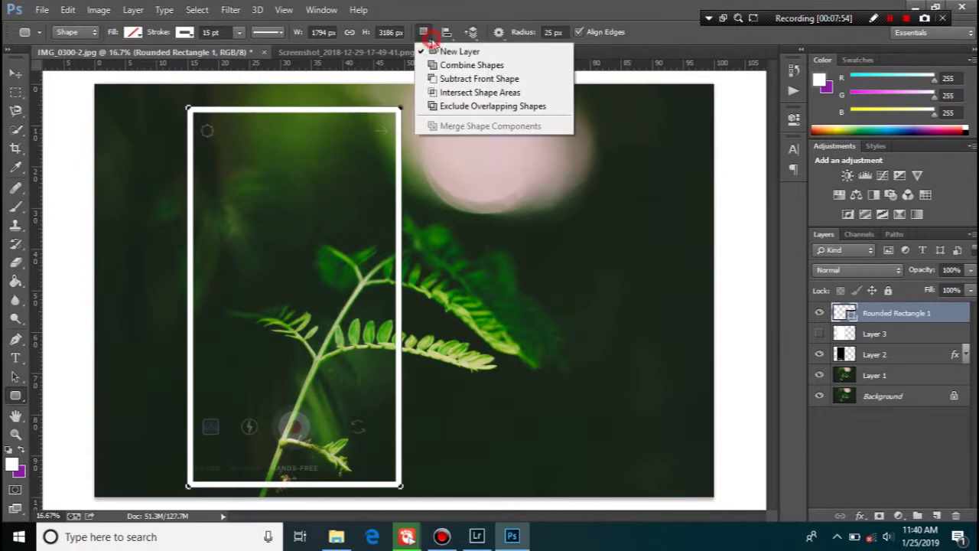
pyautogui.click(644, 26)
# Step: Set the stroke corners of the white rounded rectangle to the round join style
pyautogui.click(269, 33)
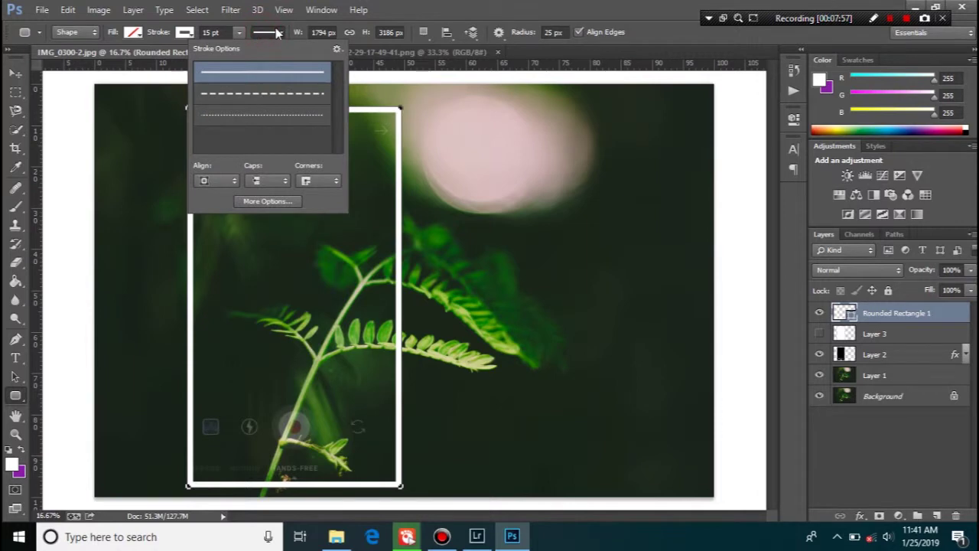
pyautogui.click(316, 182)
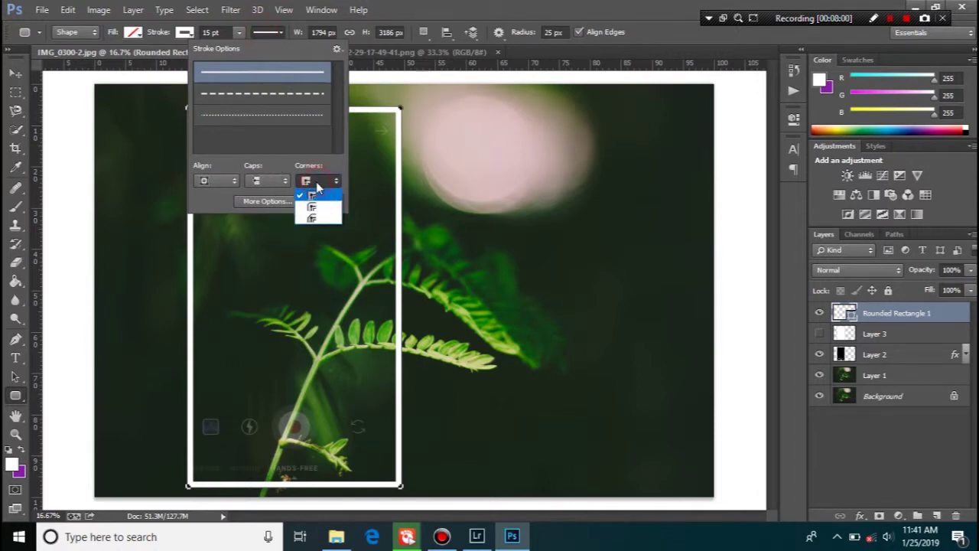
pyautogui.click(316, 208)
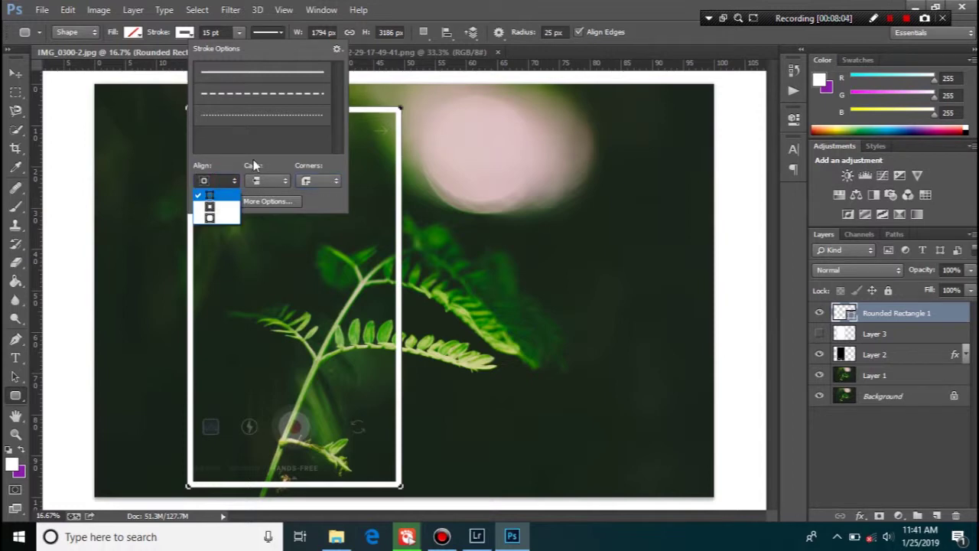
pyautogui.click(438, 6)
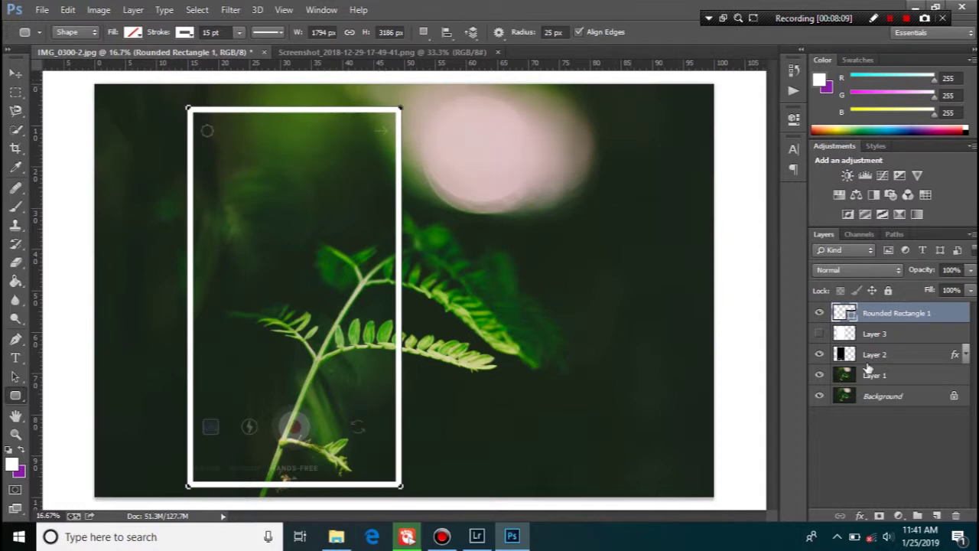
# Step: Rasterize the Rounded Rectangle 1 layer and delete Layer 3
pyautogui.rightClick(897, 312)
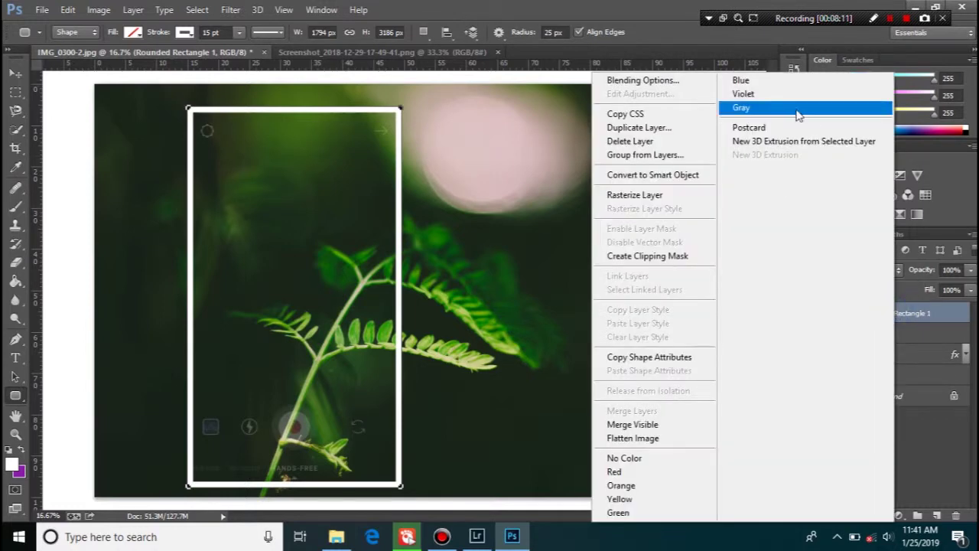
pyautogui.click(638, 195)
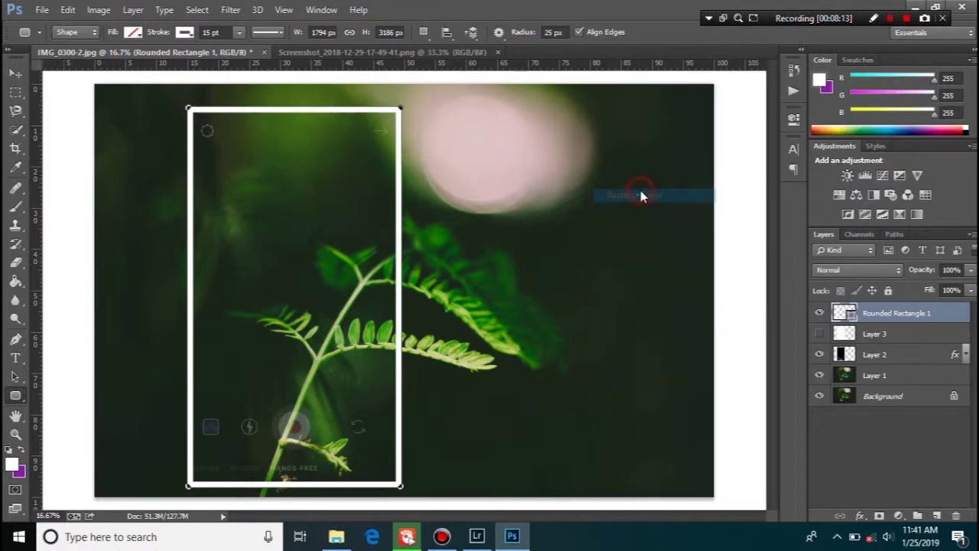
pyautogui.click(869, 339)
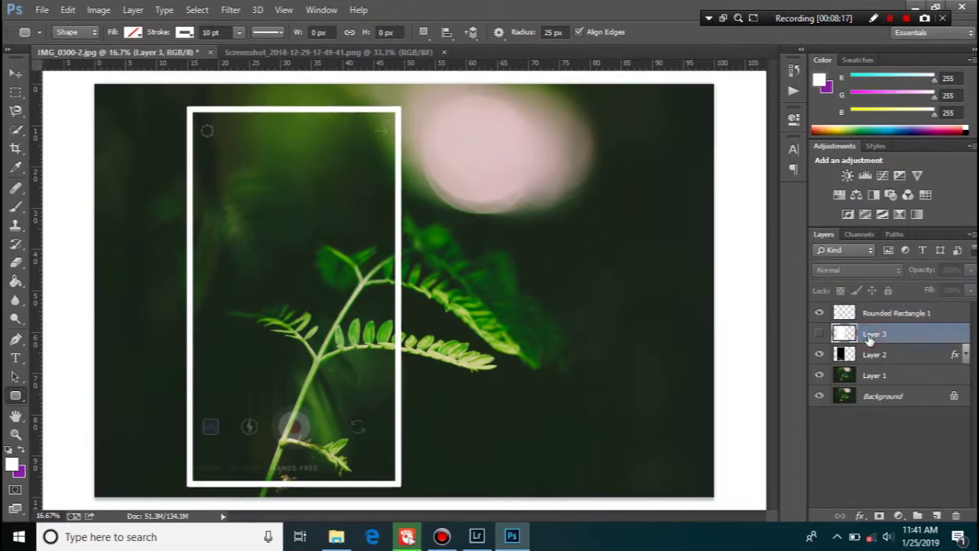
pyautogui.moveTo(868, 339); pyautogui.dragTo(955, 515)
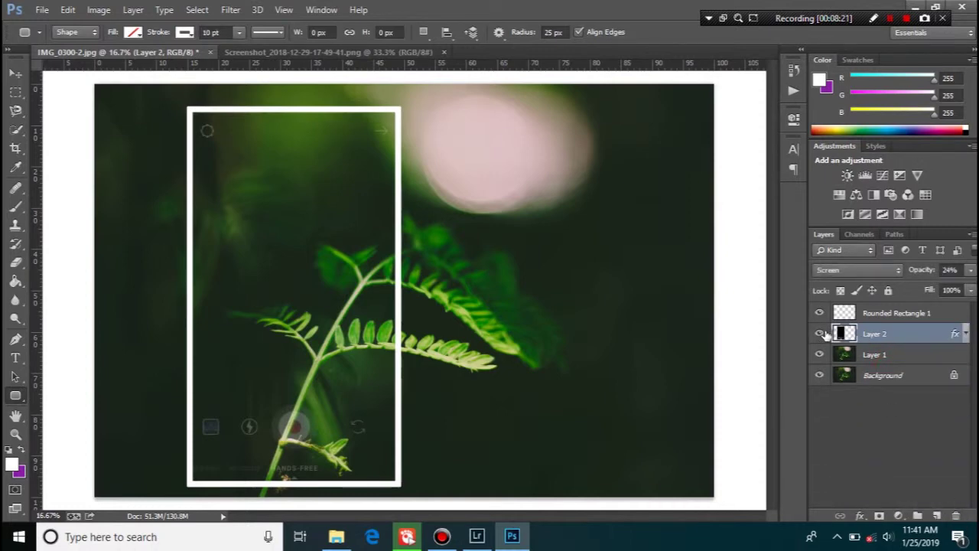
# Step: Set the blend mode of Layer 2, the phone screenshot, to Normal and its opacity to 100%
pyautogui.click(839, 271)
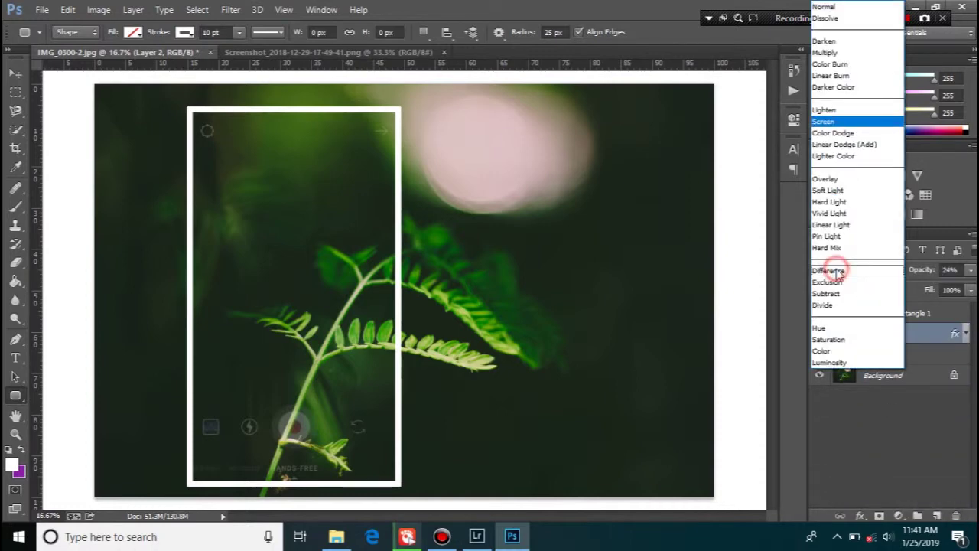
pyautogui.click(825, 8)
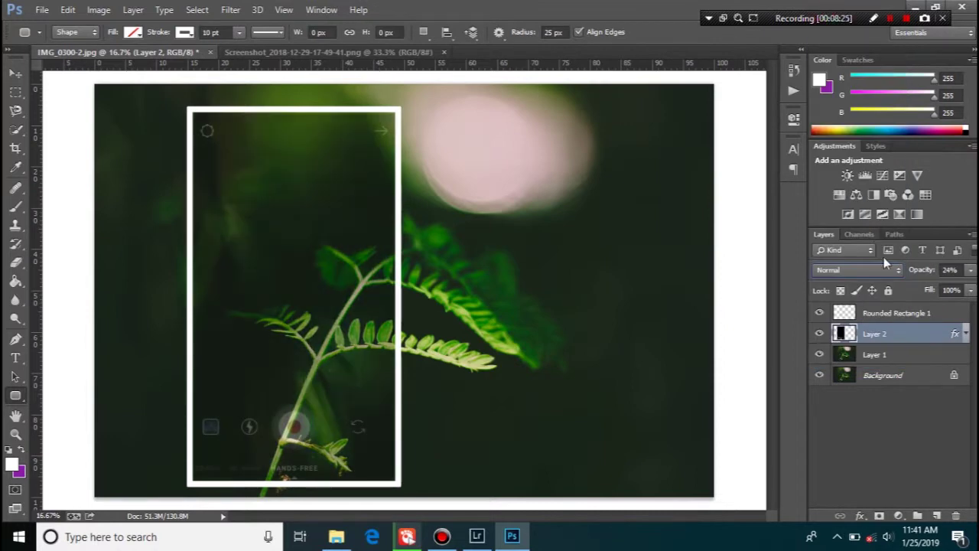
pyautogui.moveTo(921, 274); pyautogui.dragTo(976, 280)
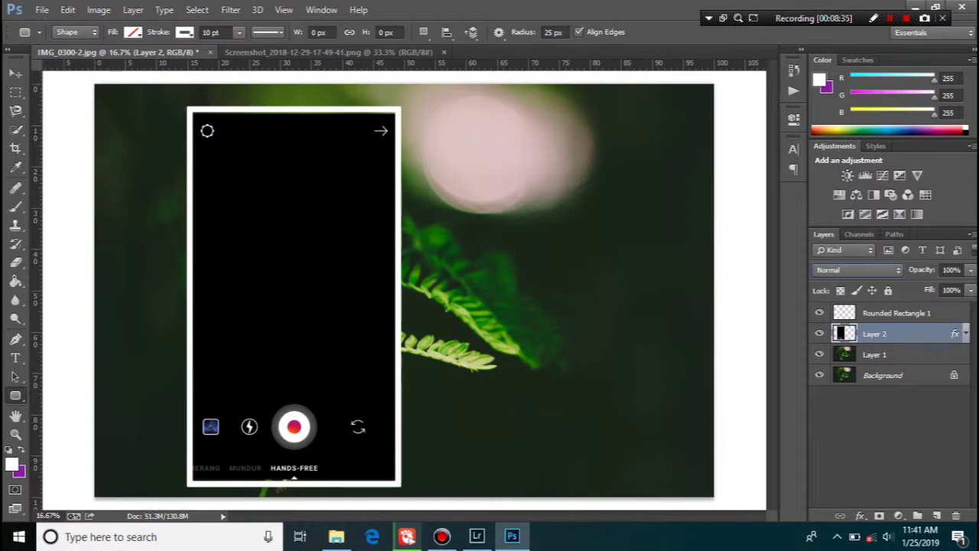
# Step: Nudge the white rounded outline slightly to the left around the phone screenshot using Free Transform
pyautogui.click(880, 316)
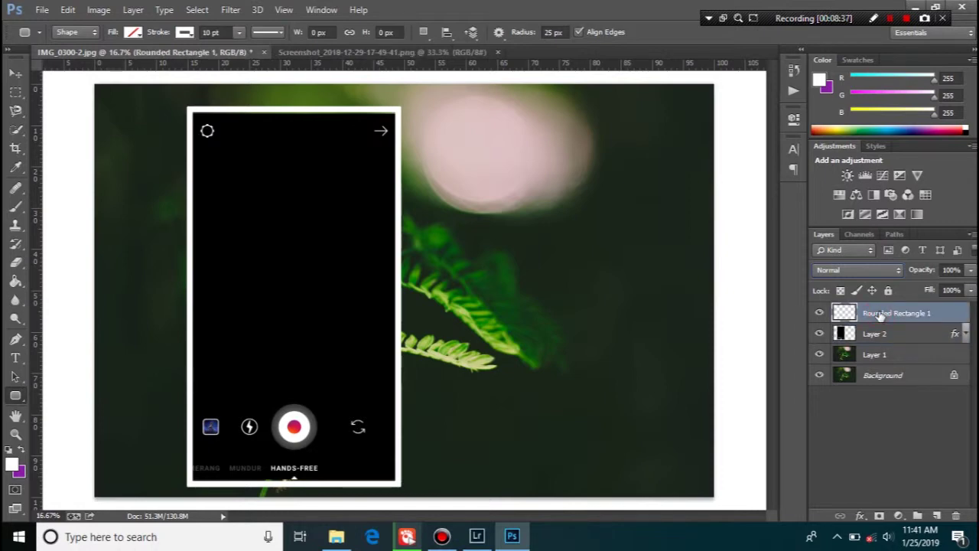
pyautogui.hotkey('ctrl', 't')
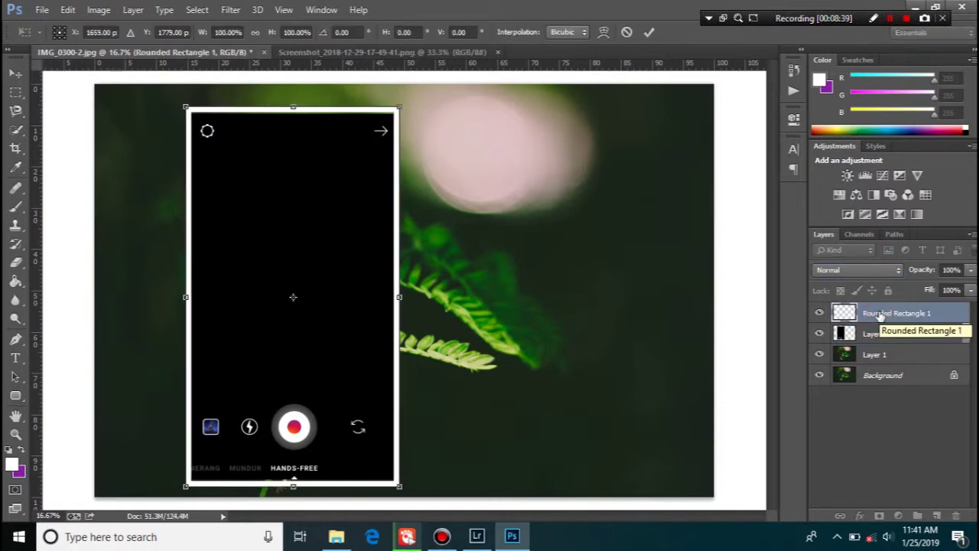
pyautogui.press('Return')
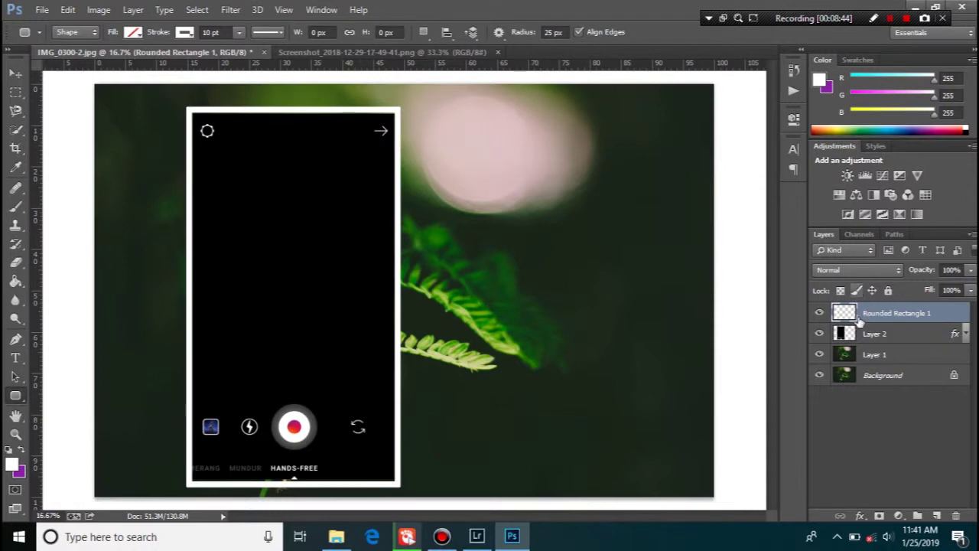
# Step: Set the blend mode of Layer 2 to Screen so the fern shows through the camera interface
pyautogui.click(875, 333)
pyautogui.click(857, 269)
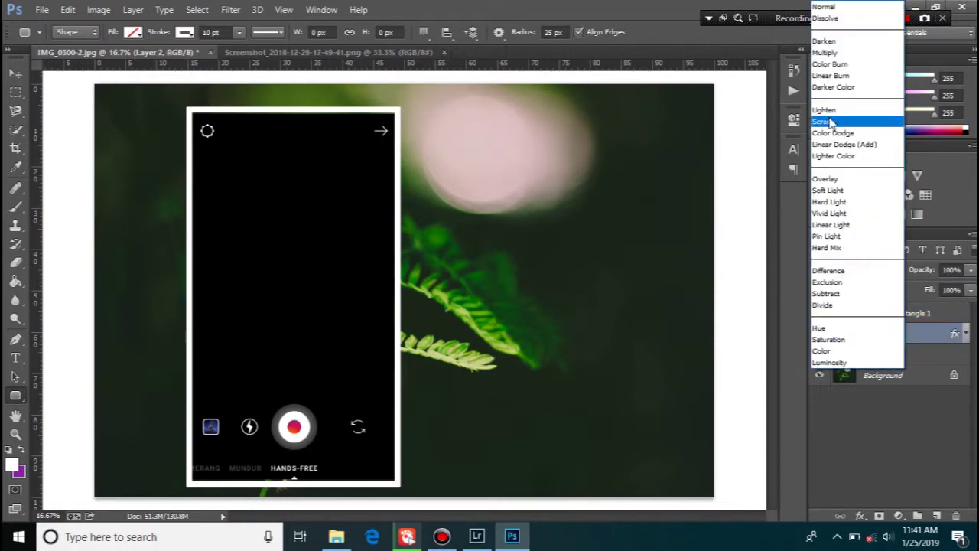
pyautogui.click(840, 121)
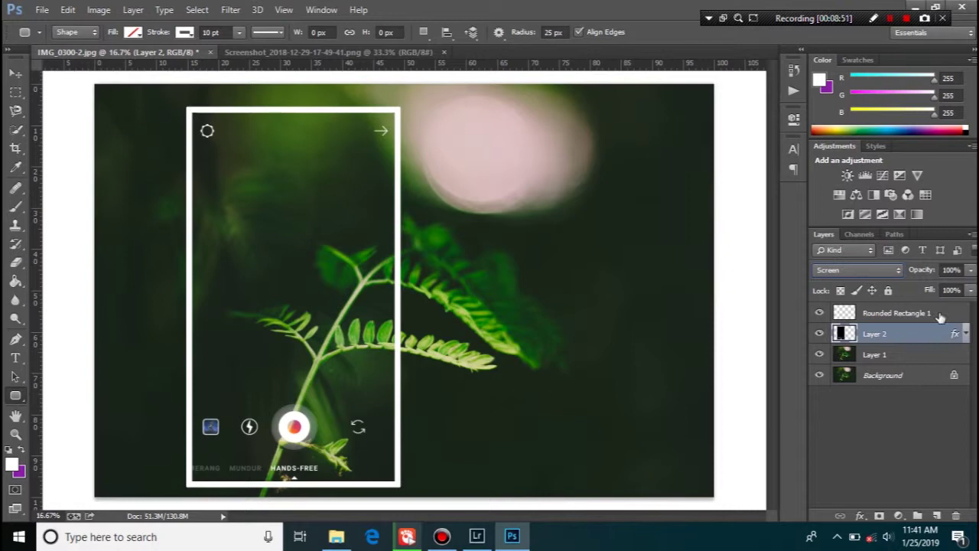
# Step: Duplicate the Rounded Rectangle 1 layer and hide the original
pyautogui.click(881, 315)
pyautogui.hotkey('ctrl', 'j')
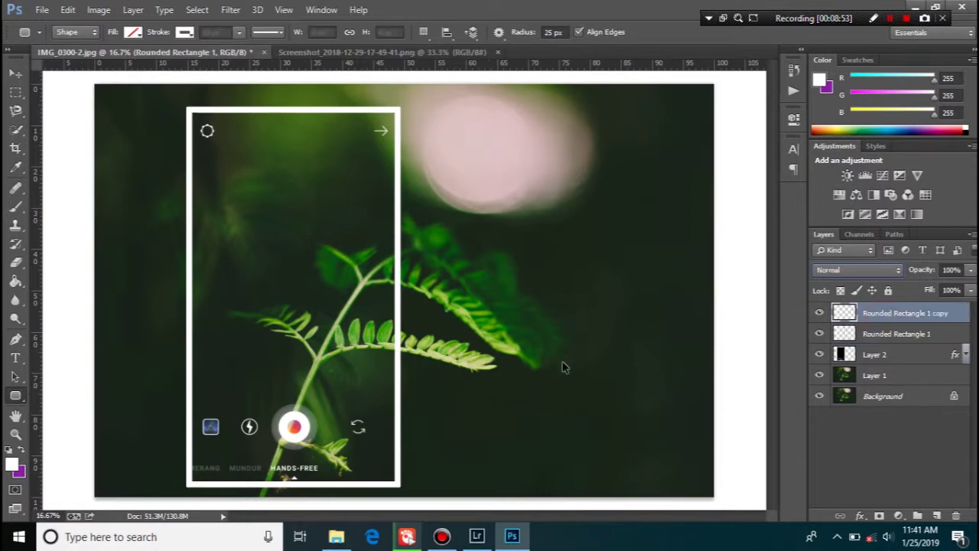
pyautogui.click(820, 333)
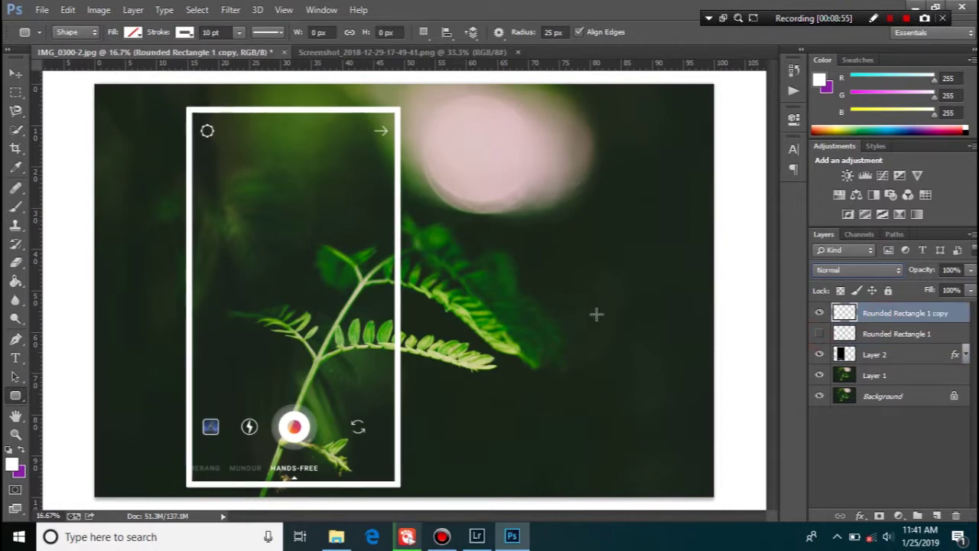
# Step: Quick-select the lower branch's leaves crossing the frame on Layer 1, delete that area from Rounded Rectangle 1 copy, and deselect
pyautogui.scroll(3, 376, 350)
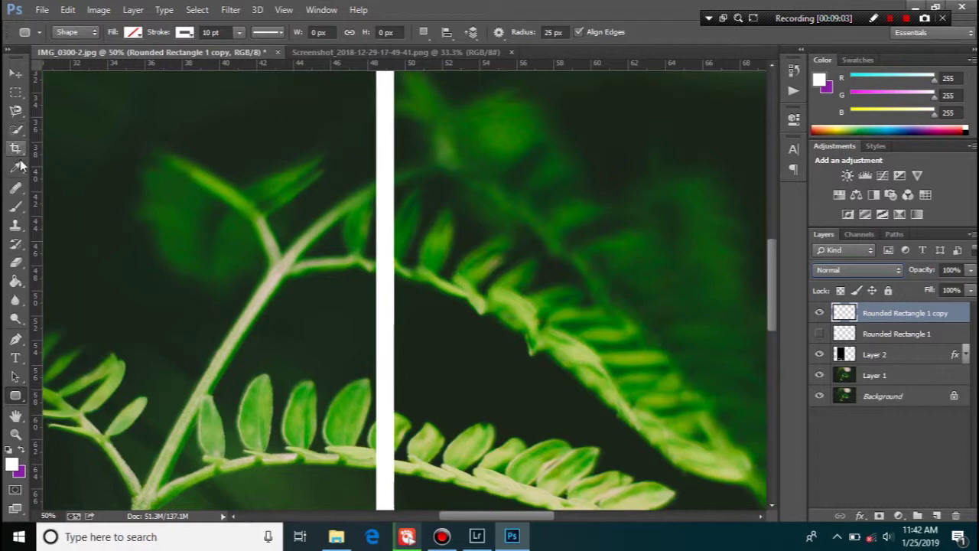
pyautogui.click(15, 128)
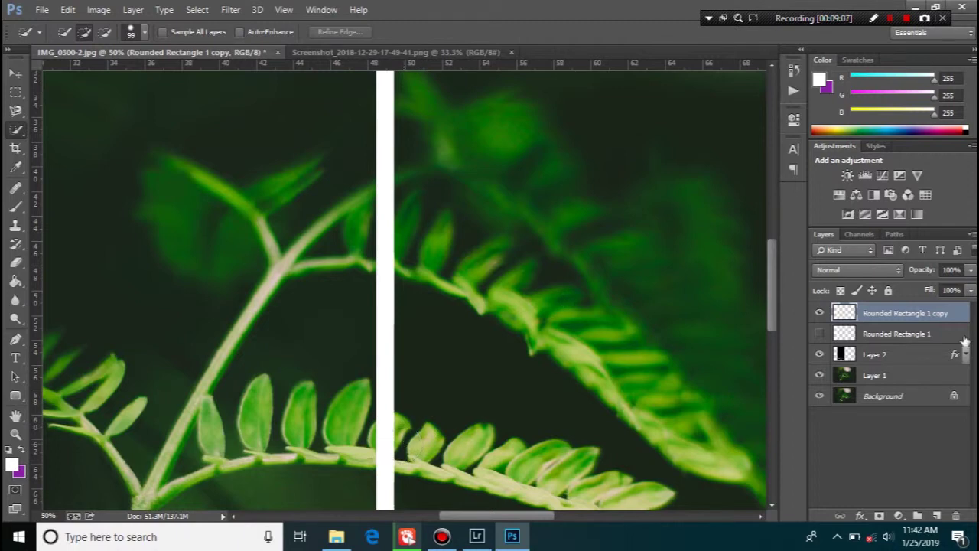
pyautogui.click(885, 374)
pyautogui.click(385, 450)
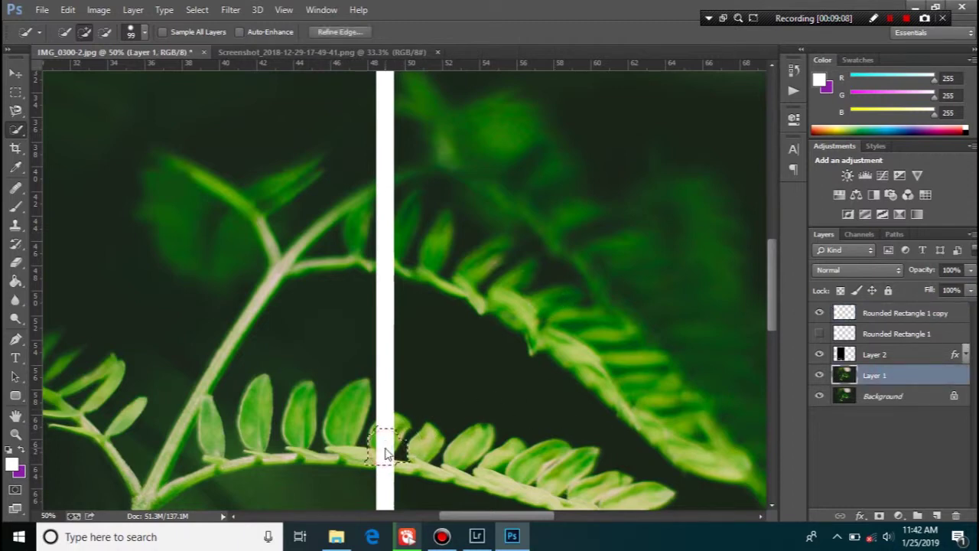
pyautogui.moveTo(390, 456)
pyautogui.mouseDown()
pyautogui.moveTo(385, 428)
pyautogui.moveTo(394, 438)
pyautogui.mouseUp()
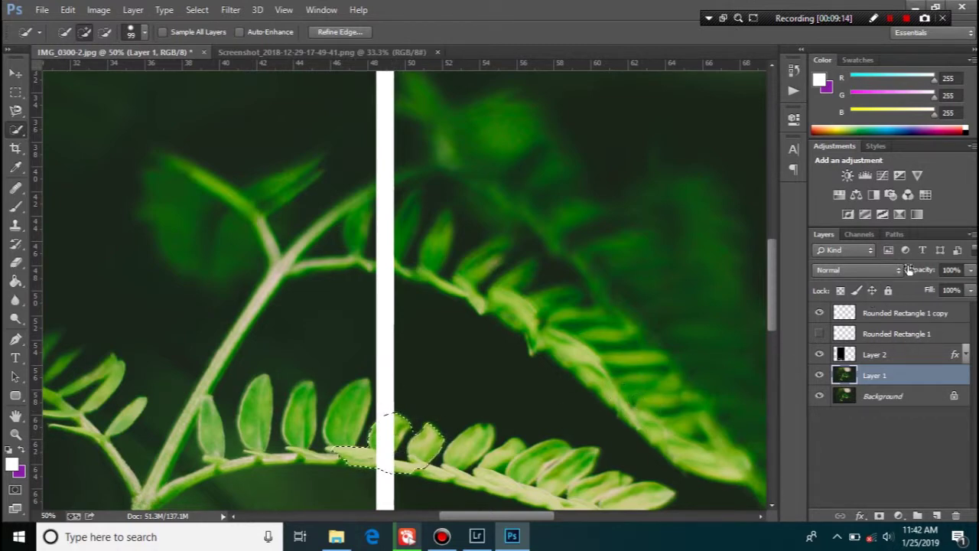
pyautogui.click(876, 316)
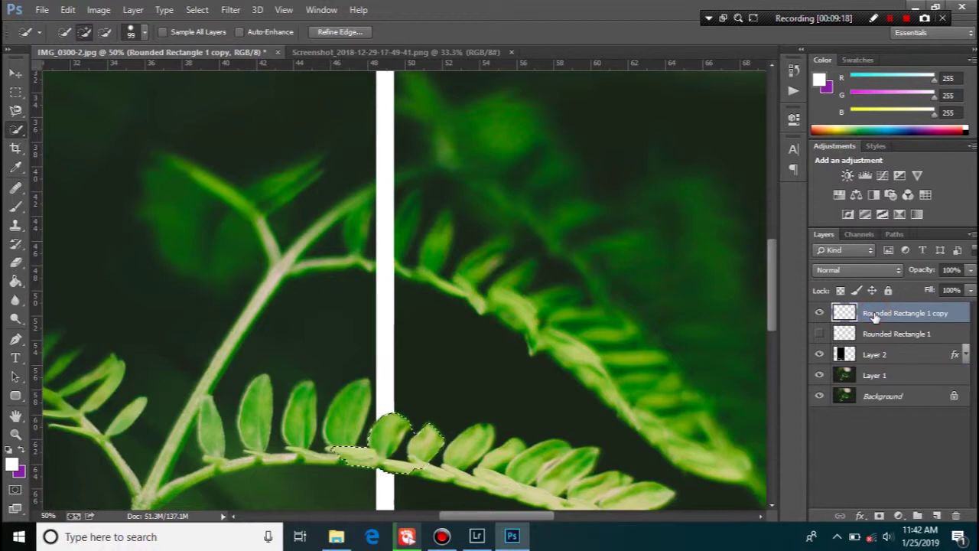
pyautogui.hotkey('ctrl', 'd')
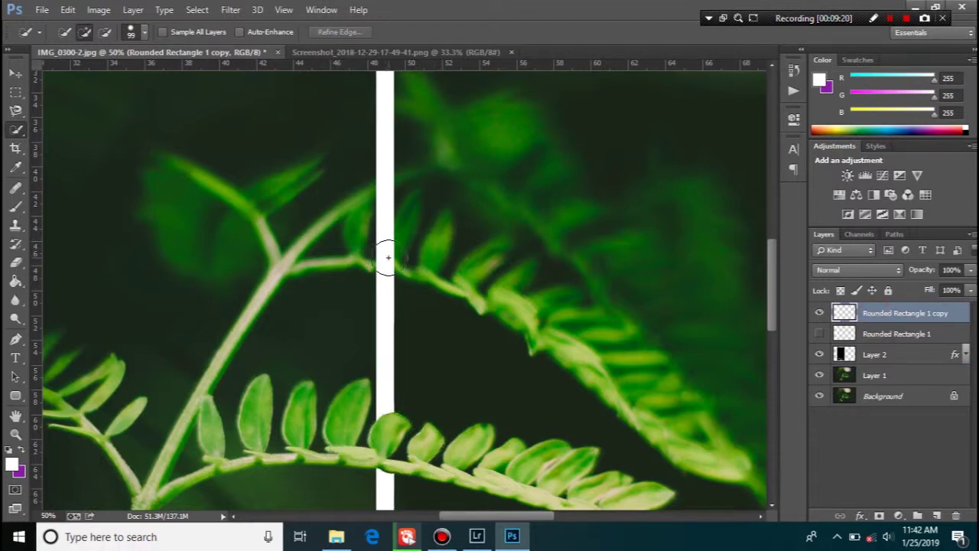
# Step: Try to quick-select the upper branch and leaves crossing the frame on Layer 1, delete that area from Rounded Rectangle 1 copy, and deselect
pyautogui.click(883, 376)
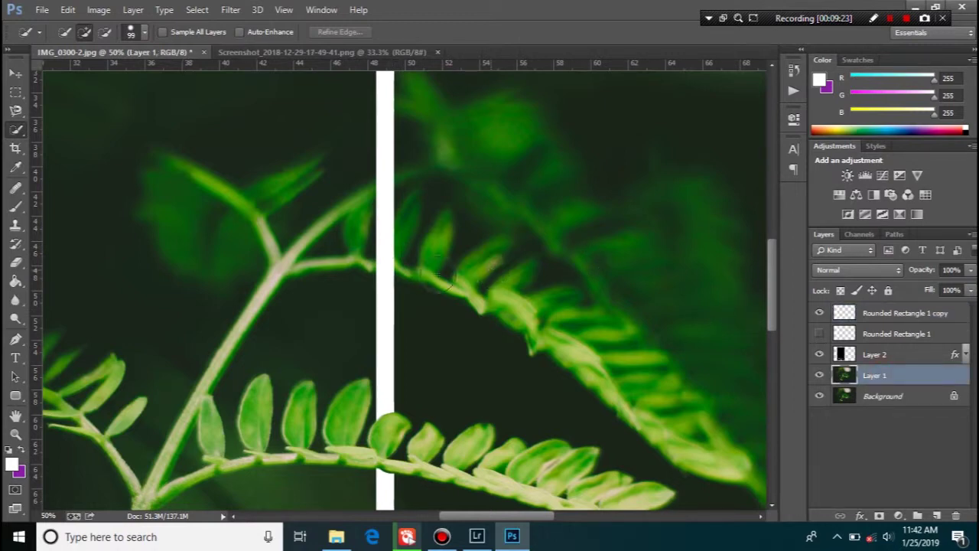
pyautogui.click(387, 253)
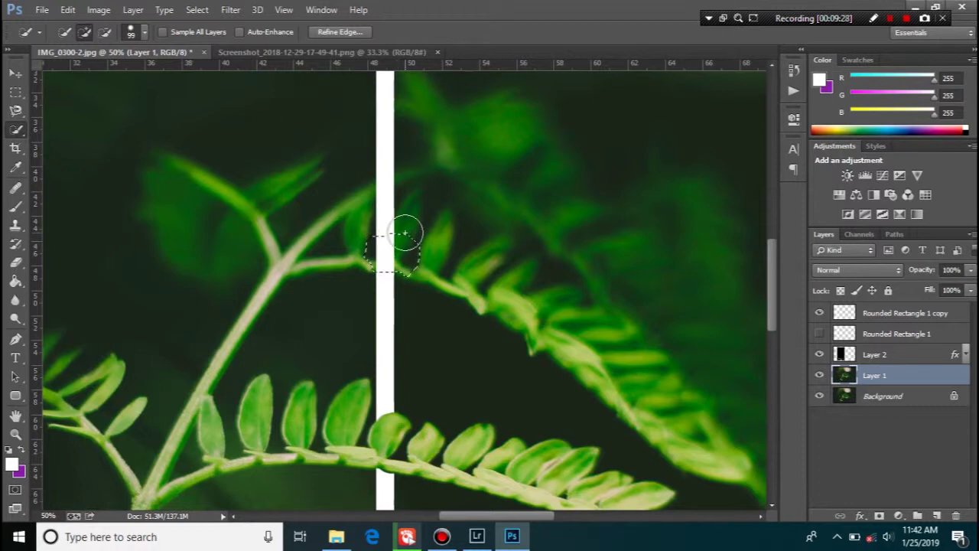
pyautogui.moveTo(401, 228)
pyautogui.mouseDown()
pyautogui.moveTo(413, 211)
pyautogui.moveTo(394, 193)
pyautogui.mouseUp()
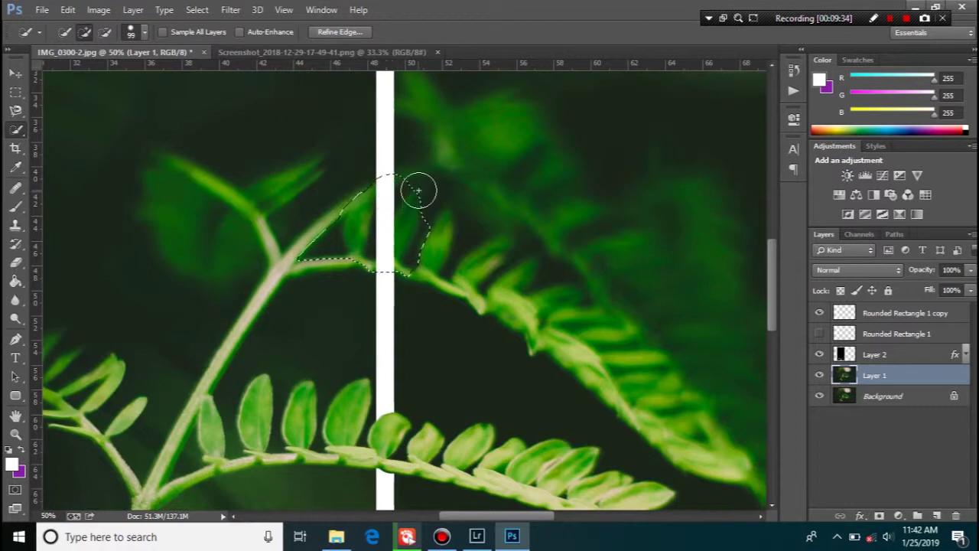
pyautogui.click(895, 318)
pyautogui.press('Delete')
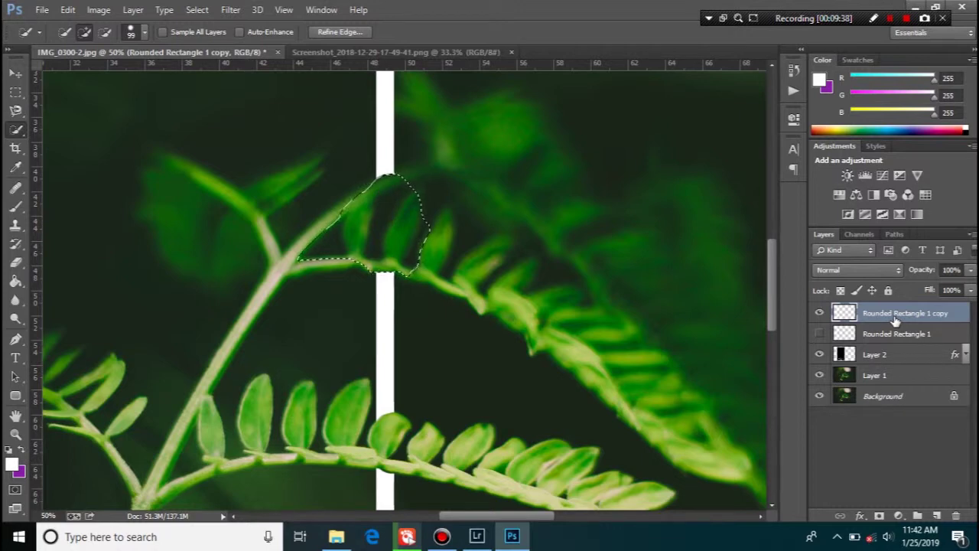
pyautogui.hotkey('ctrl', 'd')
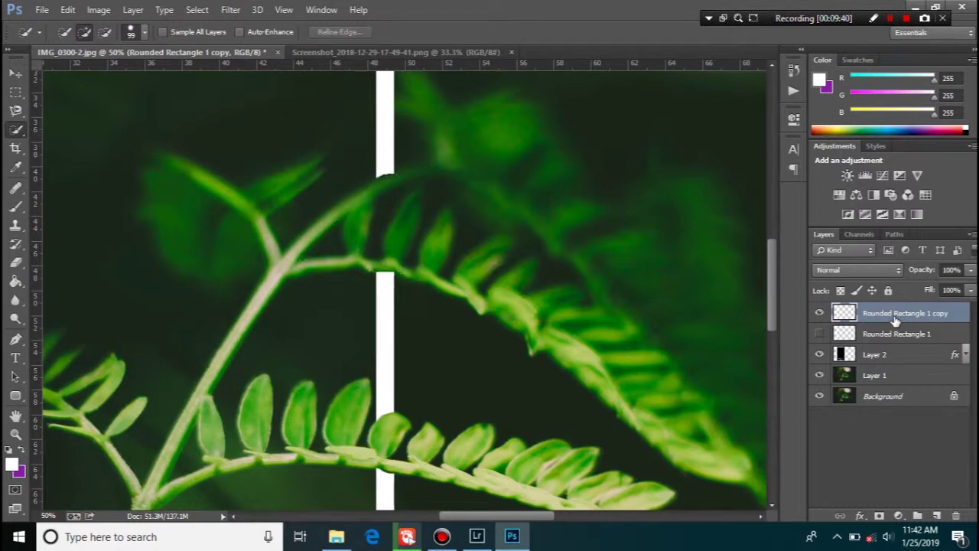
# Step: Undo the frame removal over the upper fern branch together with its quick selection
pyautogui.hotkey('ctrl', '-')
pyautogui.hotkey('ctrl', '-')
pyautogui.hotkey('ctrl', '-')
pyautogui.hotkey('ctrl', '-')
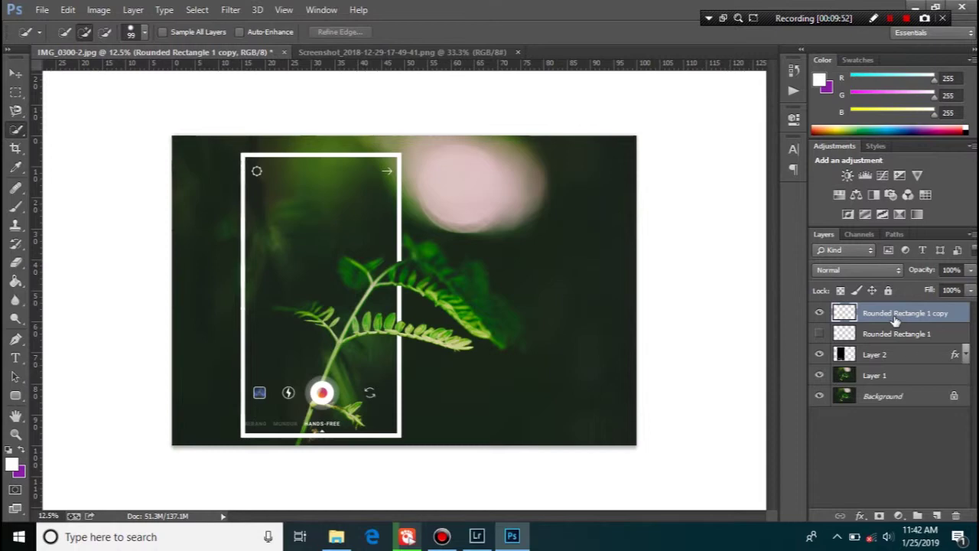
pyautogui.hotkey('ctrl', '+')
pyautogui.hotkey('ctrl', '+')
pyautogui.hotkey('ctrl', '+')
pyautogui.hotkey('ctrl', '+')
pyautogui.hotkey('ctrl', '+')
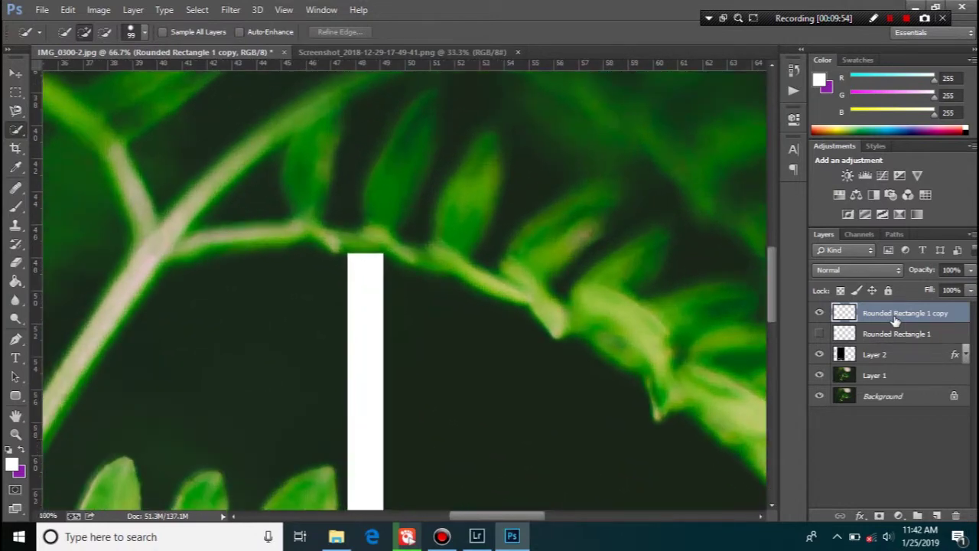
pyautogui.hotkey('ctrl', 'alt', 'z')
pyautogui.hotkey('ctrl', 'alt', 'z')
pyautogui.hotkey('ctrl', 'alt', 'z')
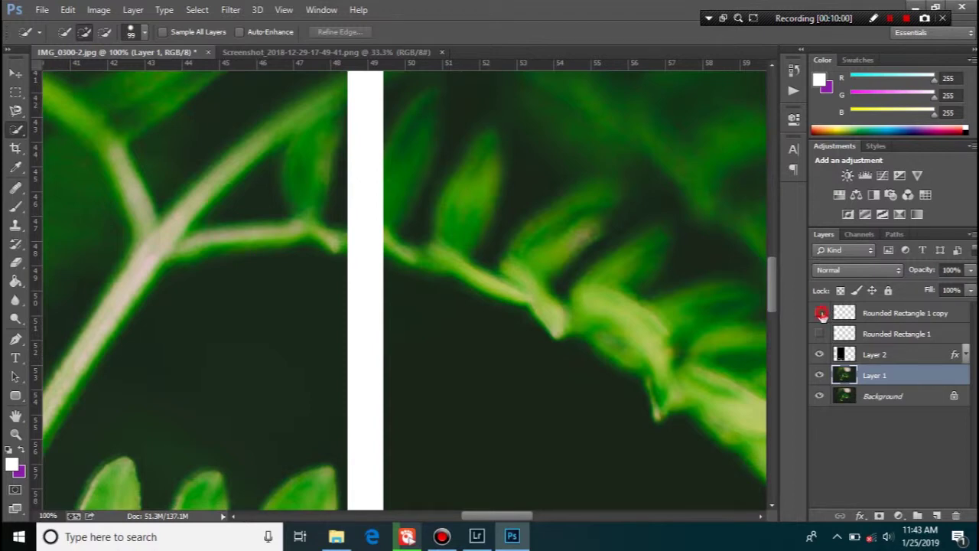
# Step: Hide the frame and quick-select the branch and leaf it crosses on Layer 1 with a 29 px brush, subtracting spilled areas
pyautogui.click(821, 313)
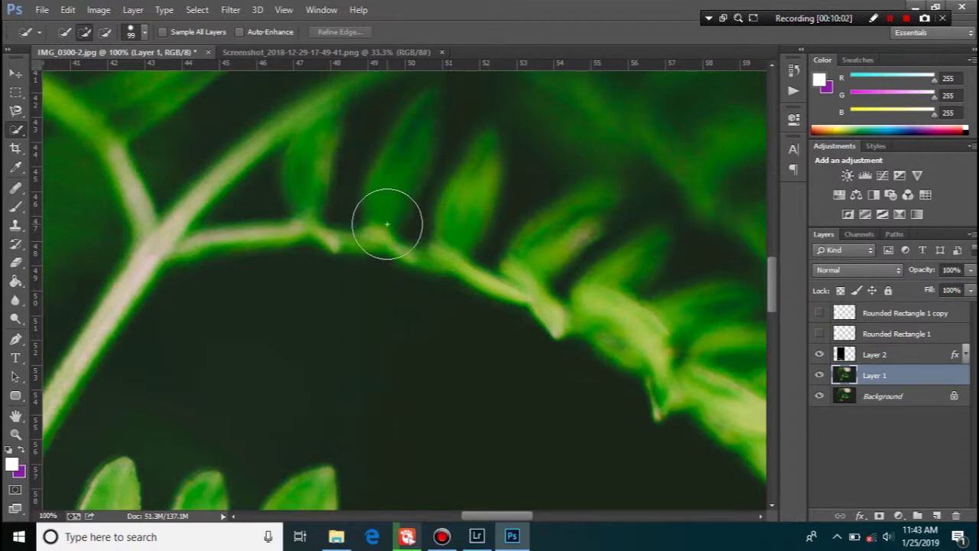
pyautogui.click(147, 35)
pyautogui.moveTo(142, 74); pyautogui.dragTo(86, 75)
pyautogui.click(393, 128)
pyautogui.moveTo(402, 140)
pyautogui.mouseDown()
pyautogui.moveTo(363, 242)
pyautogui.moveTo(285, 232)
pyautogui.moveTo(188, 245)
pyautogui.moveTo(375, 241)
pyautogui.mouseUp()
pyautogui.moveTo(435, 258)
pyautogui.mouseDown()
pyautogui.moveTo(457, 208)
pyautogui.moveTo(444, 192)
pyautogui.mouseUp()
pyautogui.click(101, 33)
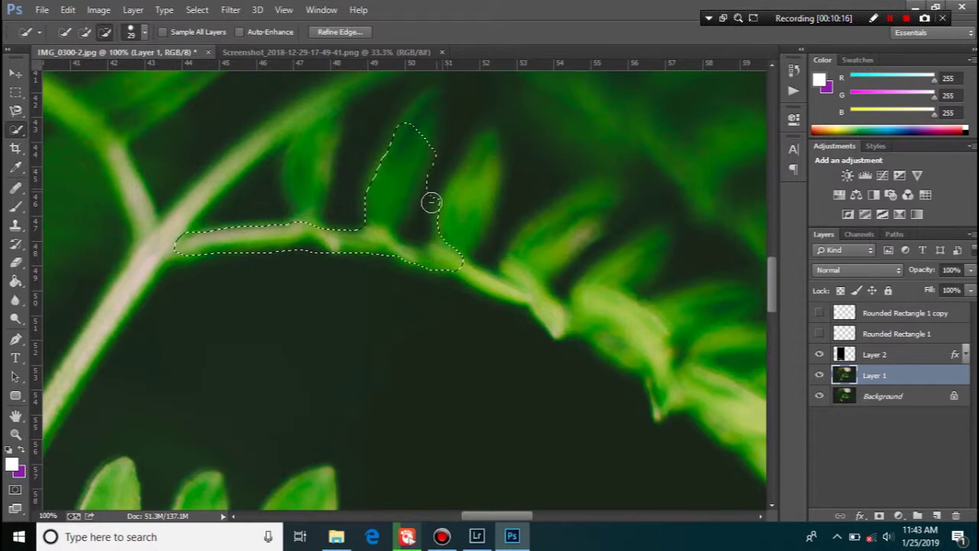
pyautogui.click(84, 32)
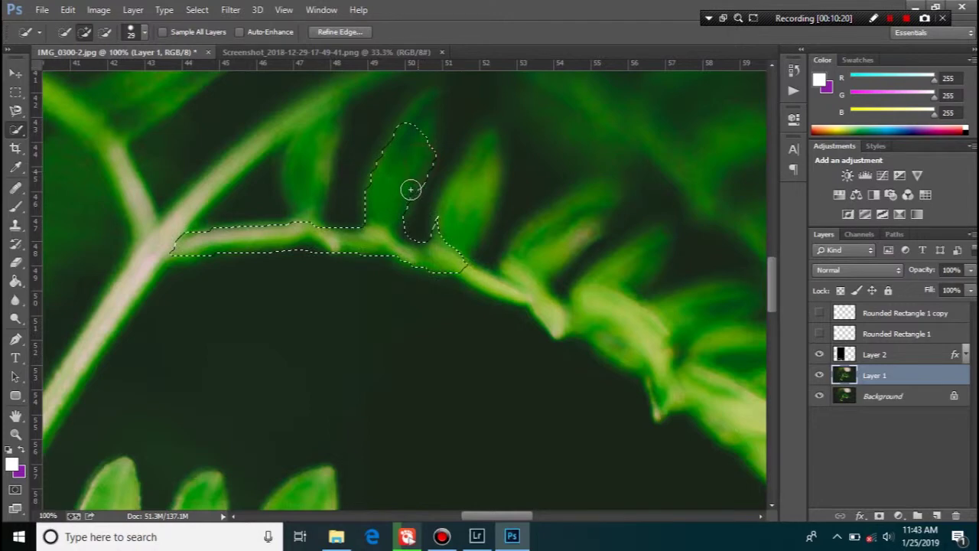
pyautogui.moveTo(425, 113); pyautogui.dragTo(431, 97)
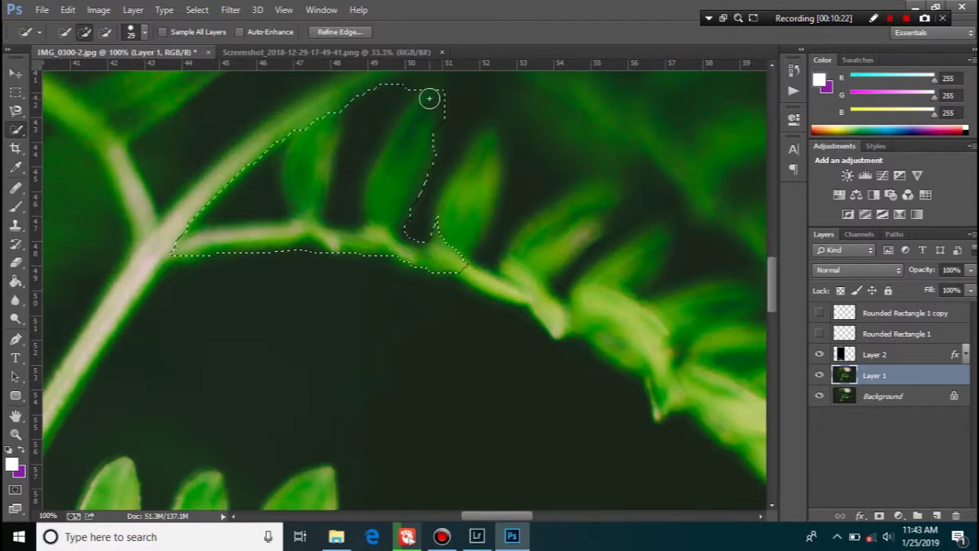
pyautogui.click(104, 32)
pyautogui.moveTo(391, 90)
pyautogui.mouseDown()
pyautogui.moveTo(340, 152)
pyautogui.moveTo(330, 188)
pyautogui.moveTo(321, 115)
pyautogui.moveTo(213, 196)
pyautogui.mouseUp()
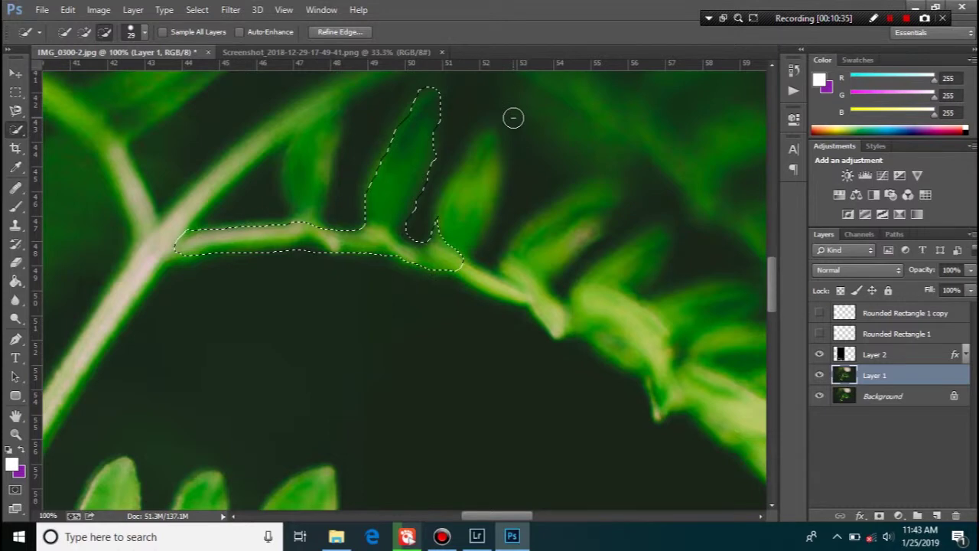
# Step: Show Rounded Rectangle 1 copy, delete the selected branch and leaf area from it, and deselect
pyautogui.click(819, 313)
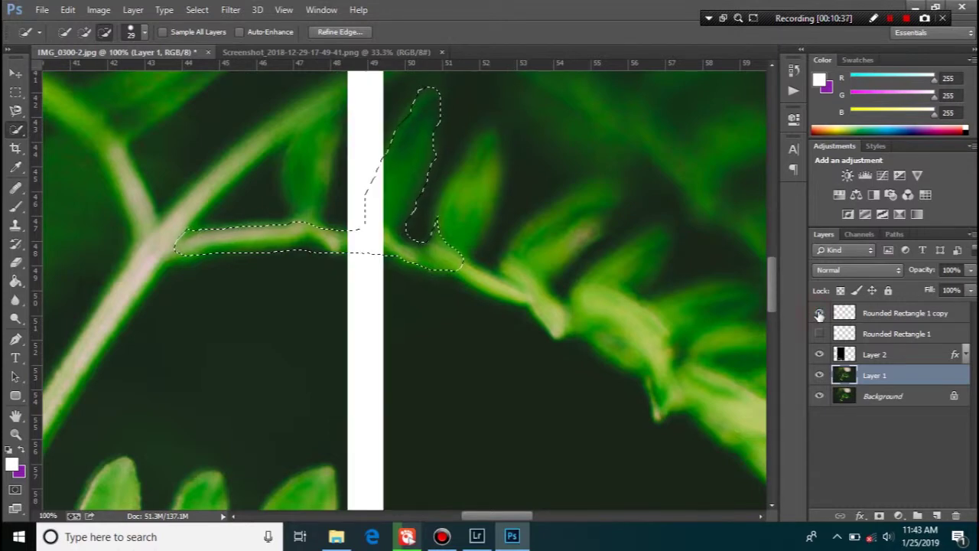
pyautogui.click(819, 314)
pyautogui.click(819, 314)
pyautogui.click(880, 316)
pyautogui.press('Delete')
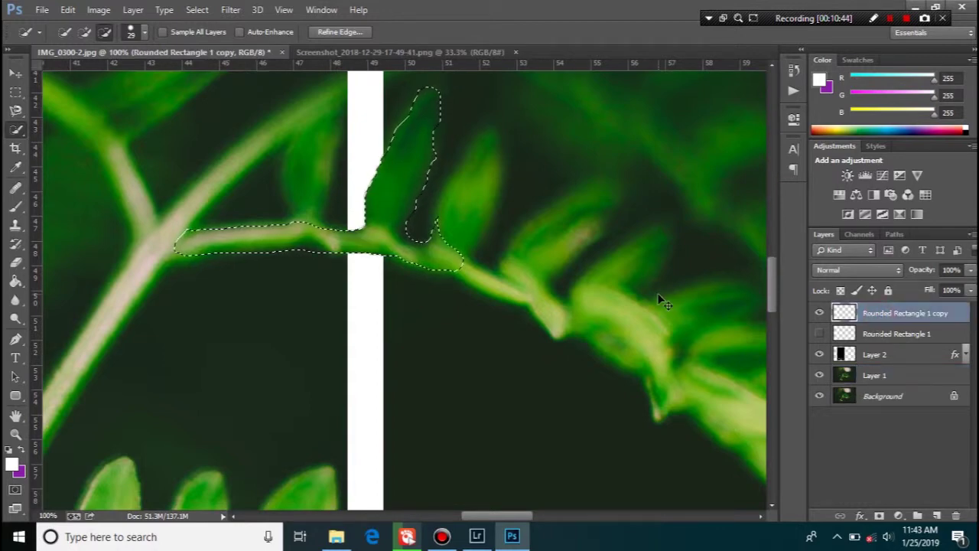
pyautogui.hotkey('ctrl', 'd')
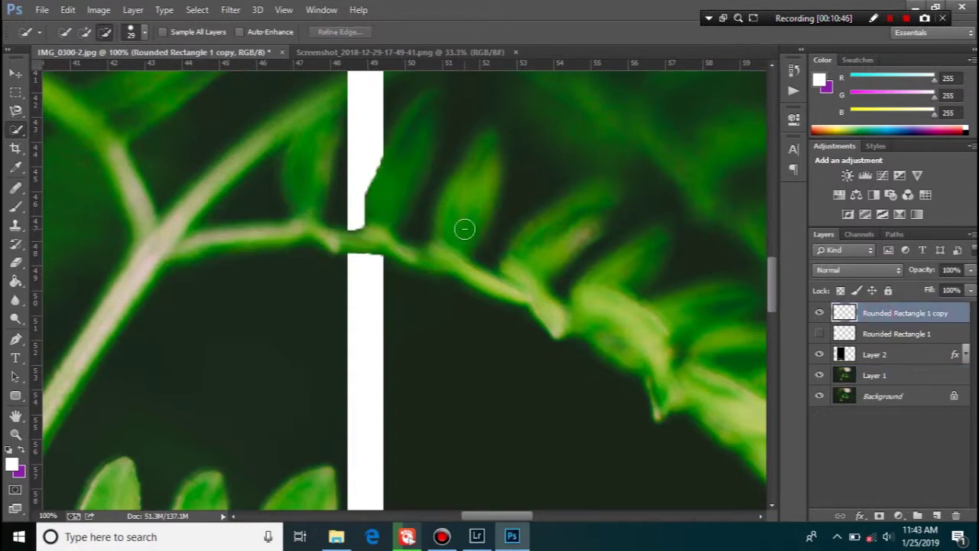
# Step: With the frame hidden, quick-select on Layer 1 the section of the uppermost stem that crosses the frame
pyautogui.scroll(3, 465, 229)
pyautogui.moveTo(772, 275); pyautogui.dragTo(777, 237)
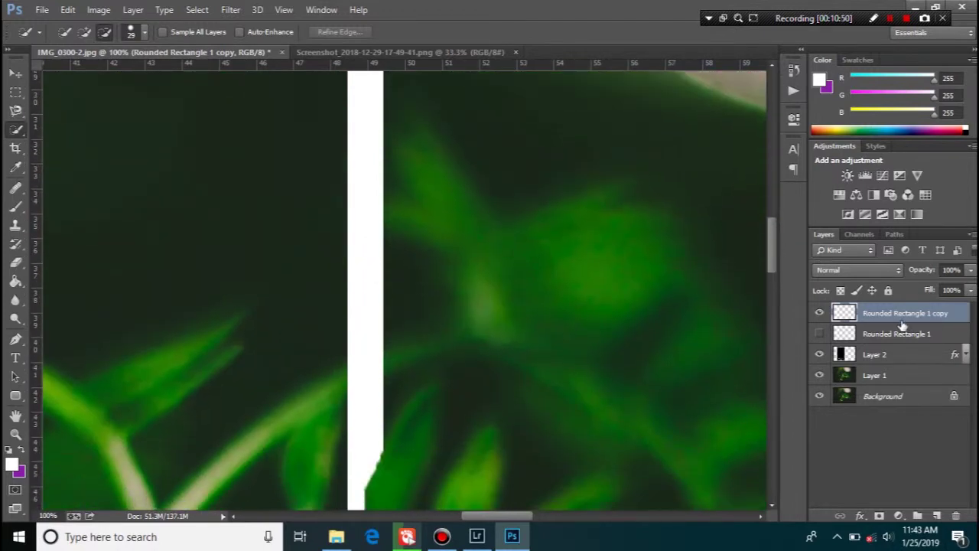
pyautogui.click(820, 313)
pyautogui.click(843, 374)
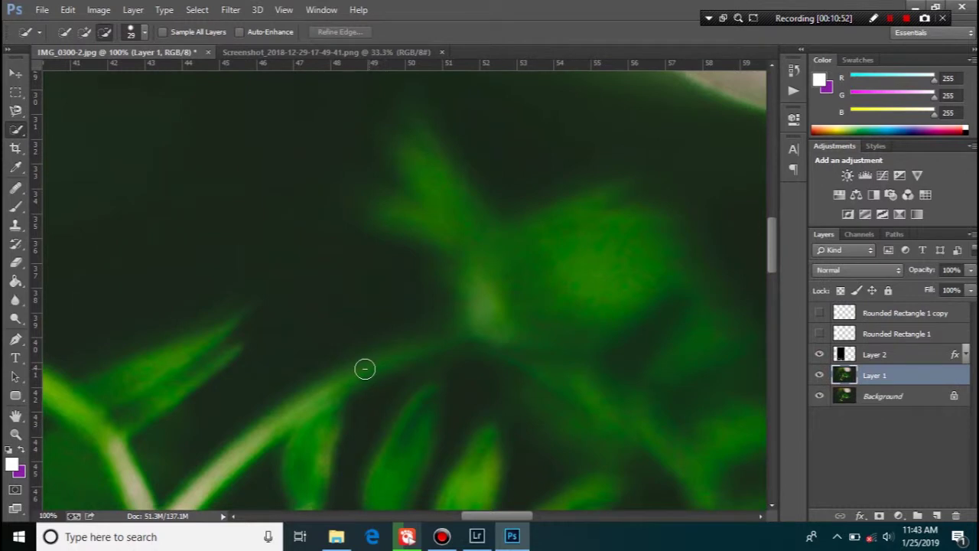
pyautogui.moveTo(776, 240); pyautogui.dragTo(773, 252)
pyautogui.click(84, 31)
pyautogui.click(820, 312)
pyautogui.click(819, 311)
pyautogui.click(819, 311)
pyautogui.click(819, 311)
pyautogui.moveTo(379, 240)
pyautogui.mouseDown()
pyautogui.moveTo(334, 264)
pyautogui.moveTo(408, 228)
pyautogui.mouseUp()
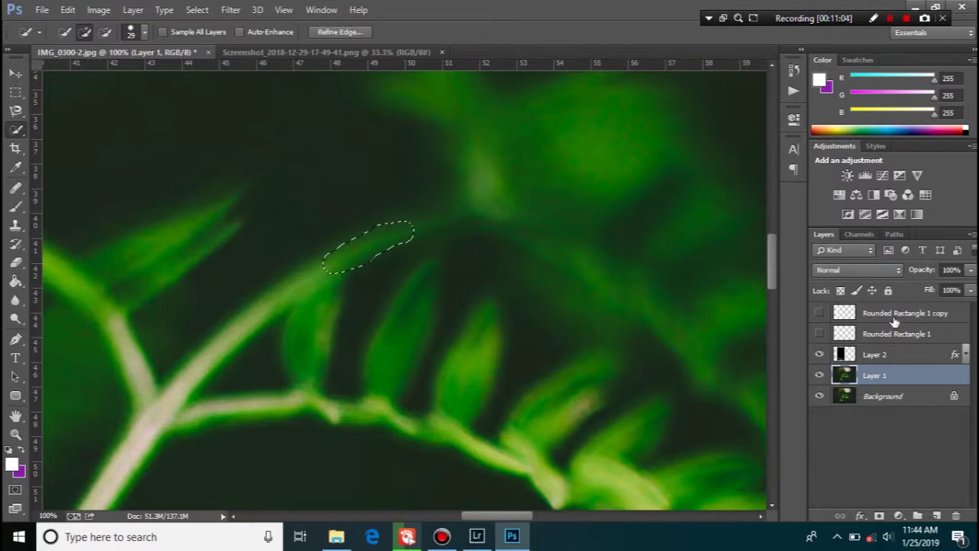
# Step: Show Rounded Rectangle 1 copy, delete the selected uppermost stem area from it, and deselect
pyautogui.click(819, 312)
pyautogui.click(890, 316)
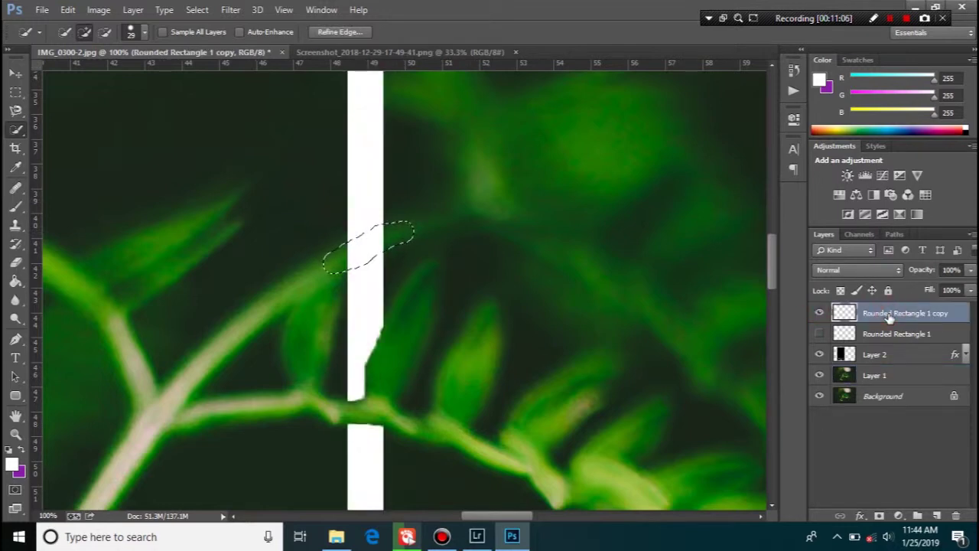
pyautogui.press('Delete')
pyautogui.hotkey('ctrl', 'd')
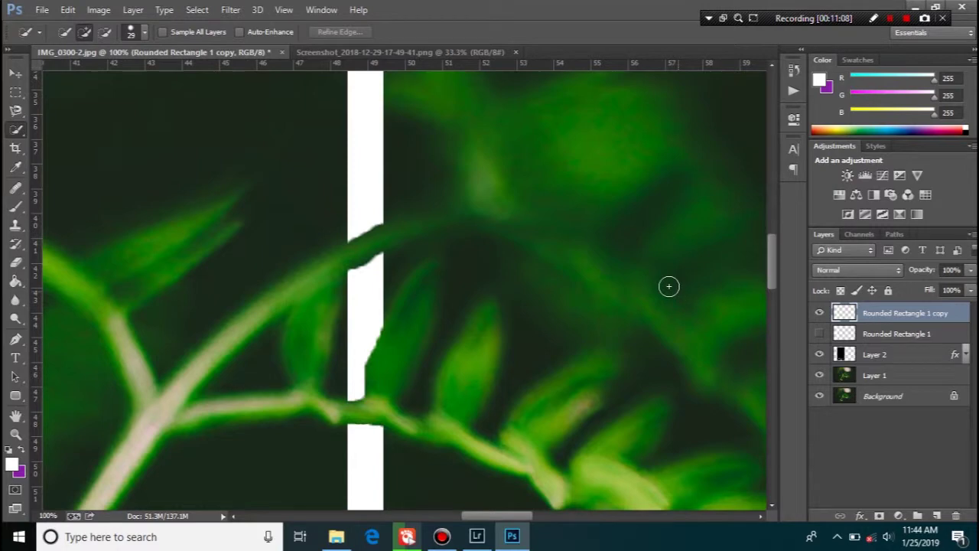
# Step: Examine the whole composition, checking how the fern branches emerge over the white frame
pyautogui.hotkey('ctrl', '-')
pyautogui.hotkey('ctrl', '-')
pyautogui.hotkey('ctrl', '-')
pyautogui.hotkey('ctrl', '-')
pyautogui.hotkey('ctrl', '-')
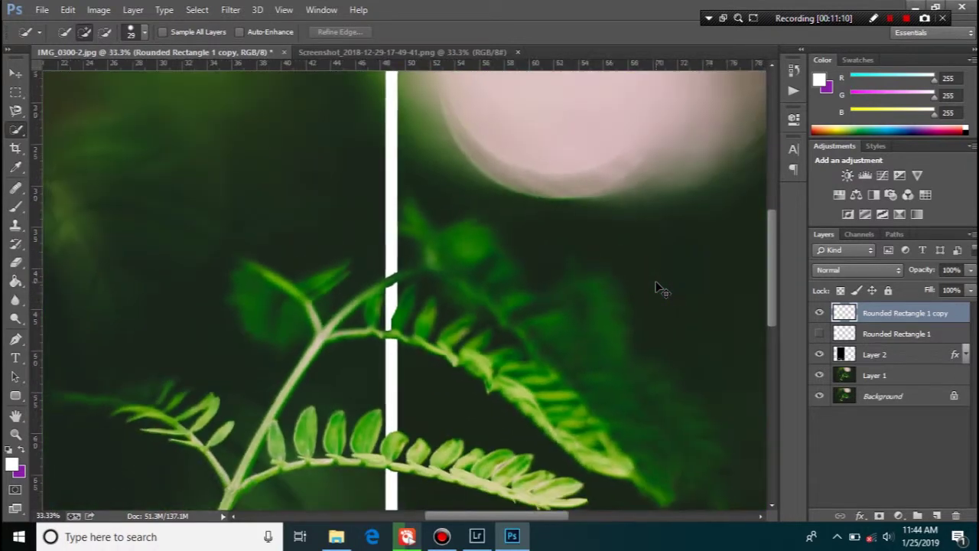
pyautogui.hotkey('ctrl', '-')
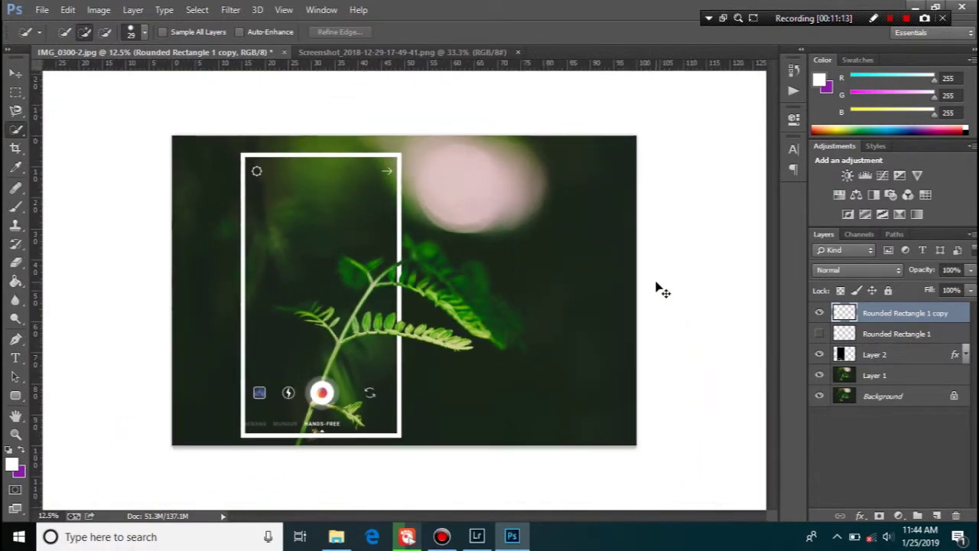
pyautogui.hotkey('ctrl', '+')
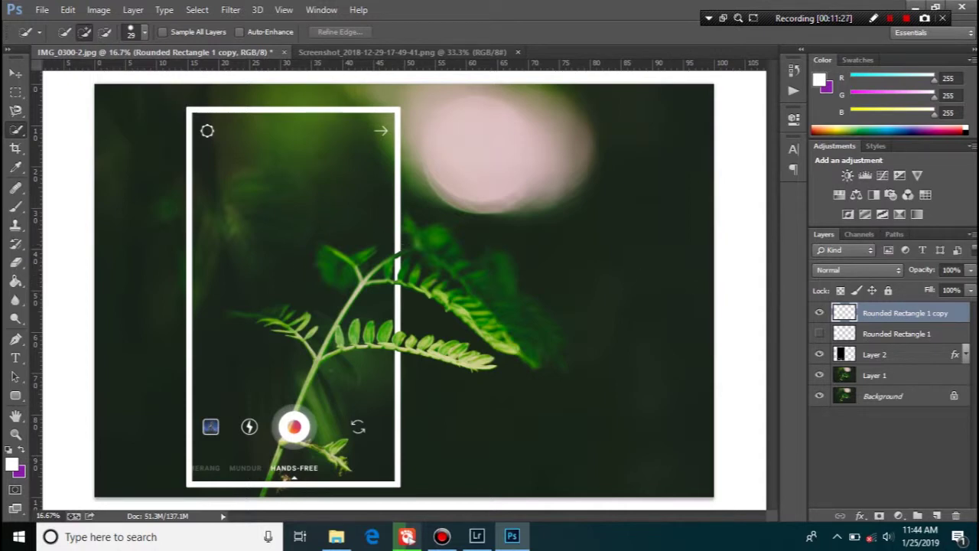
pyautogui.keyDown('ctrl'); pyautogui.click(846, 314); pyautogui.keyUp('ctrl')
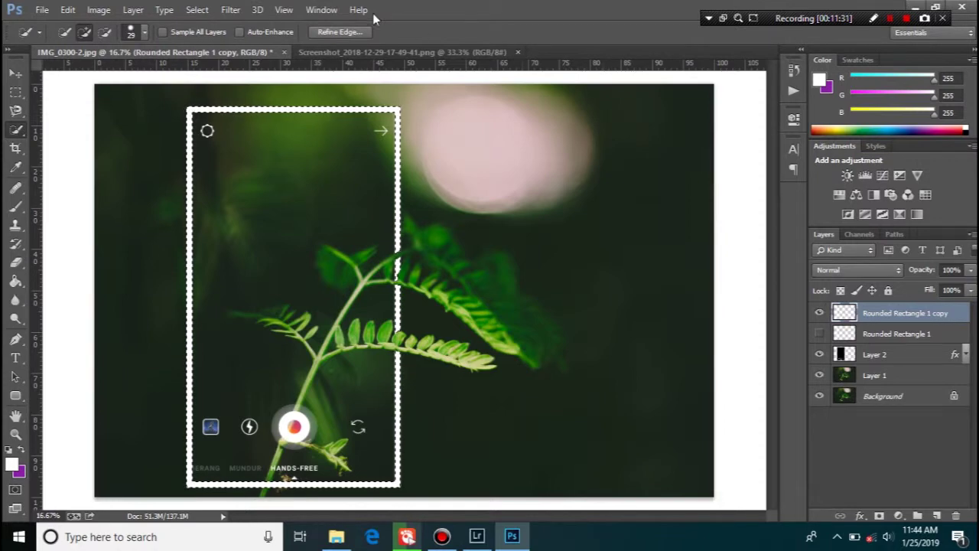
pyautogui.click(341, 32)
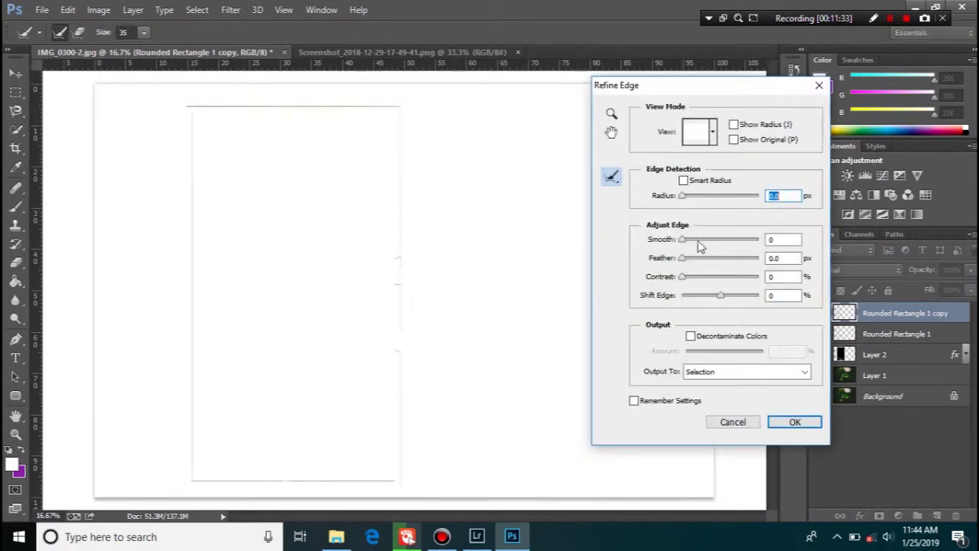
pyautogui.click(733, 124)
pyautogui.click(734, 124)
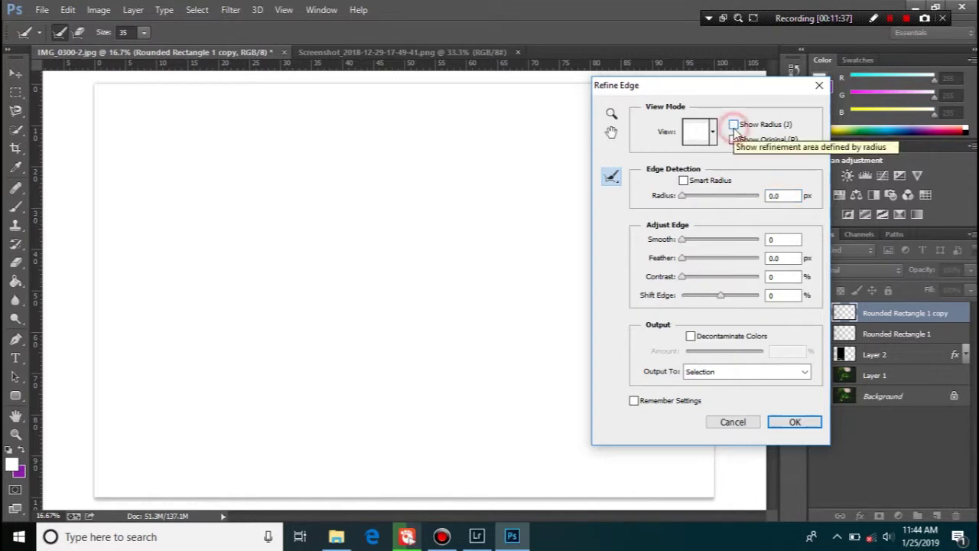
pyautogui.click(735, 140)
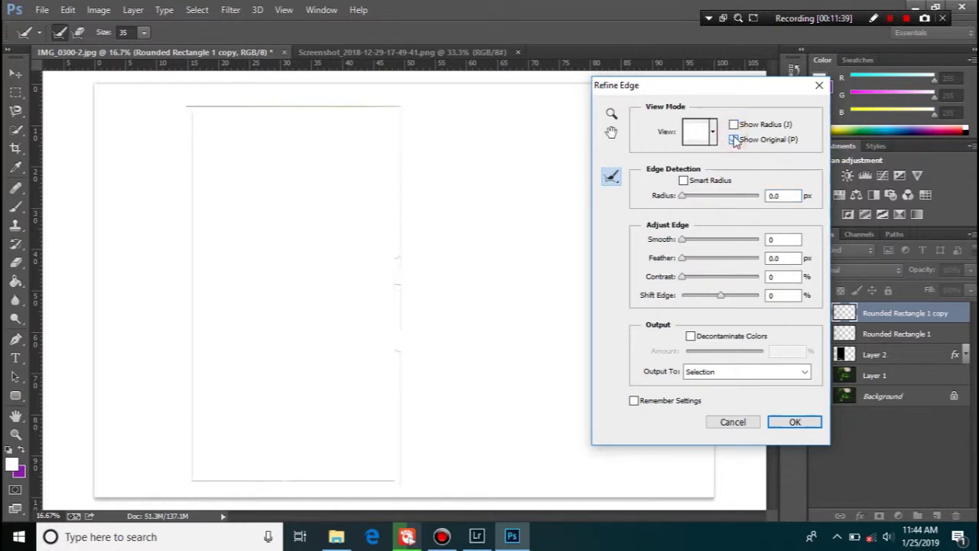
pyautogui.click(735, 140)
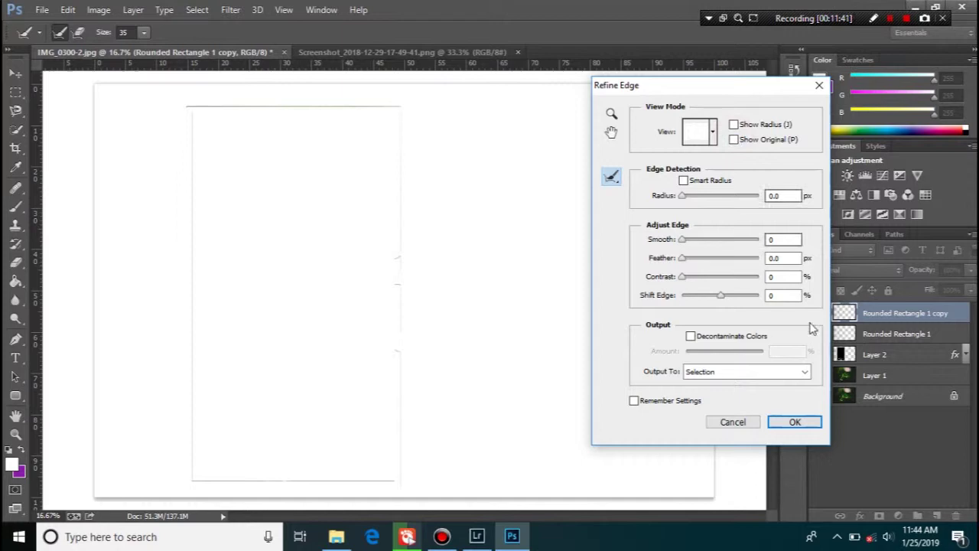
pyautogui.click(732, 422)
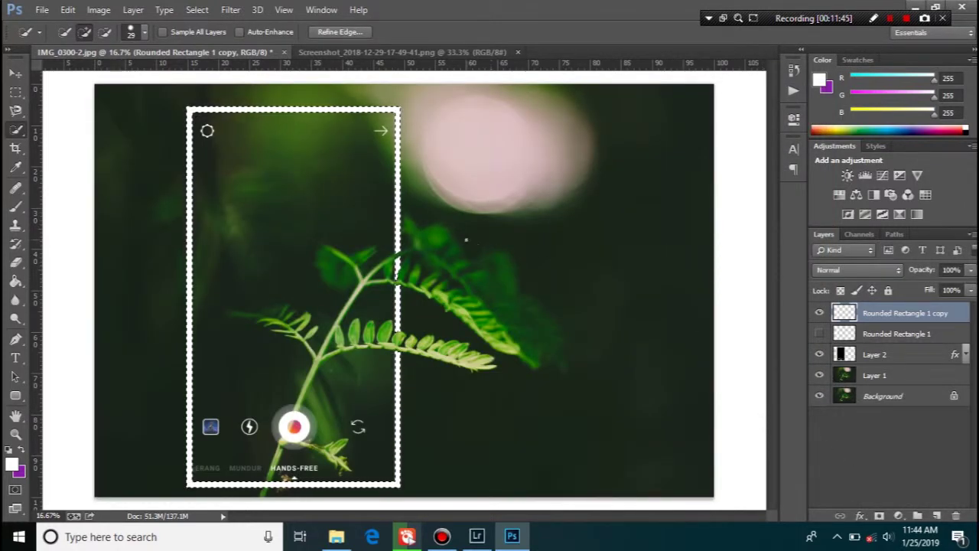
pyautogui.hotkey('ctrl', 'd')
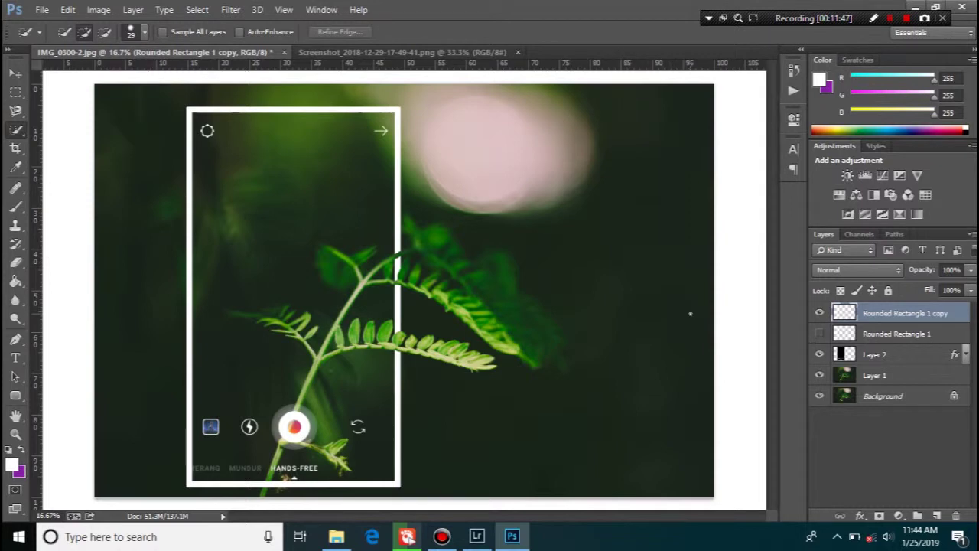
# Step: Add the white text "Life Start Here" on three lines inside the frame and set its font to Cherishing Moments
pyautogui.click(15, 358)
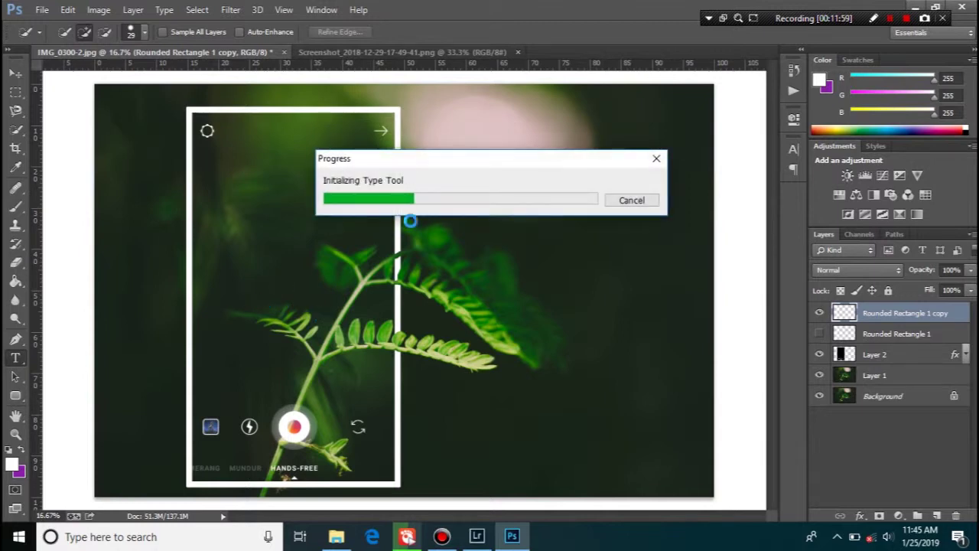
pyautogui.click(256, 264)
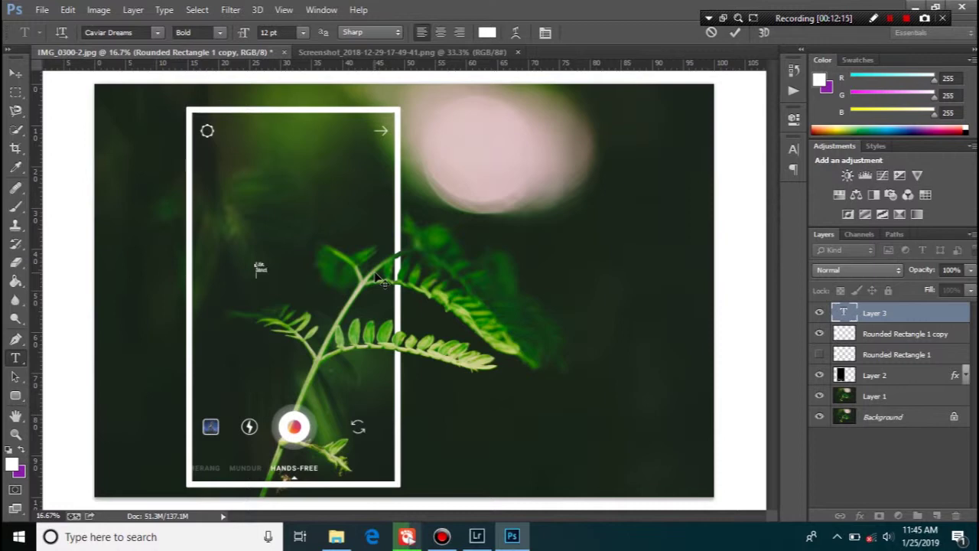
pyautogui.hotkey('ctrl', 'a')
pyautogui.click(160, 32)
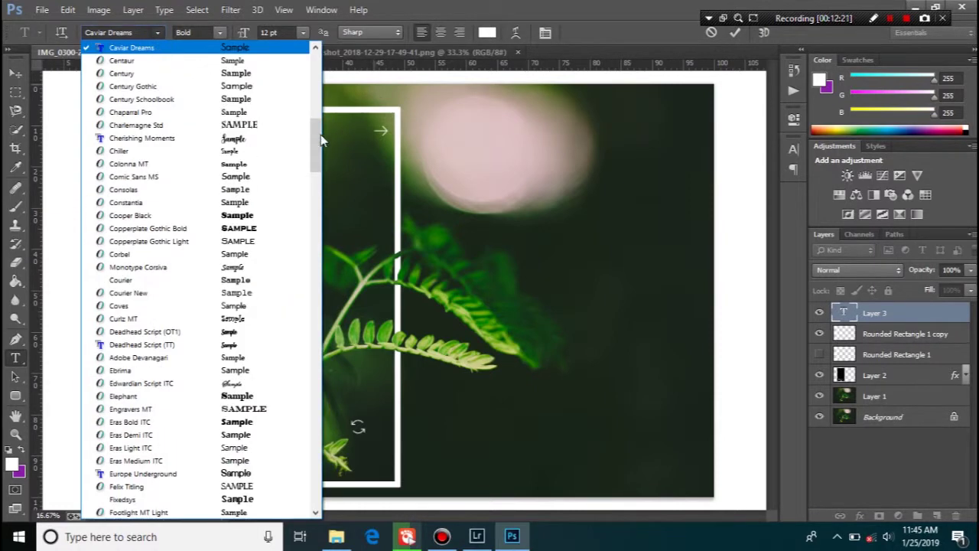
pyautogui.click(241, 139)
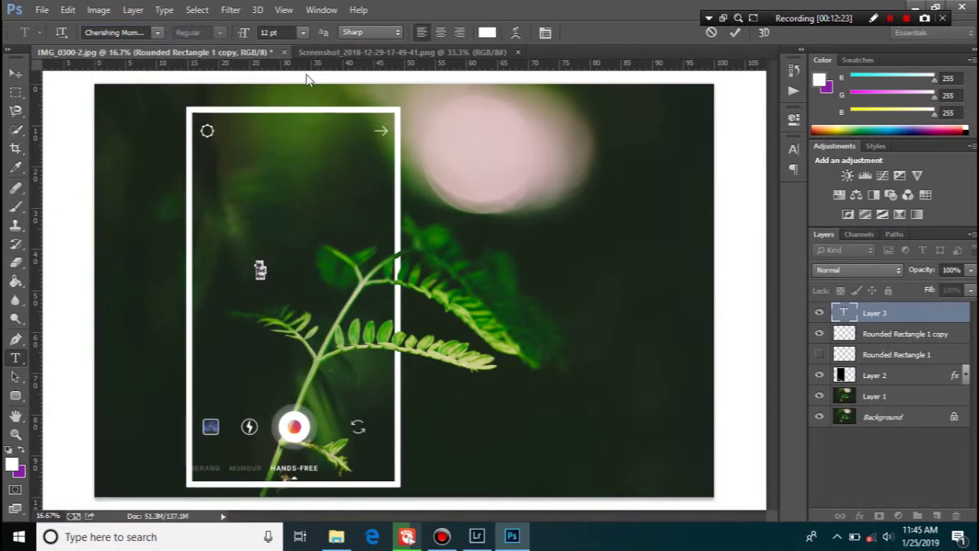
# Step: Set the size of the "Life Start Here" text to 150 pt and commit the text
pyautogui.click(302, 32)
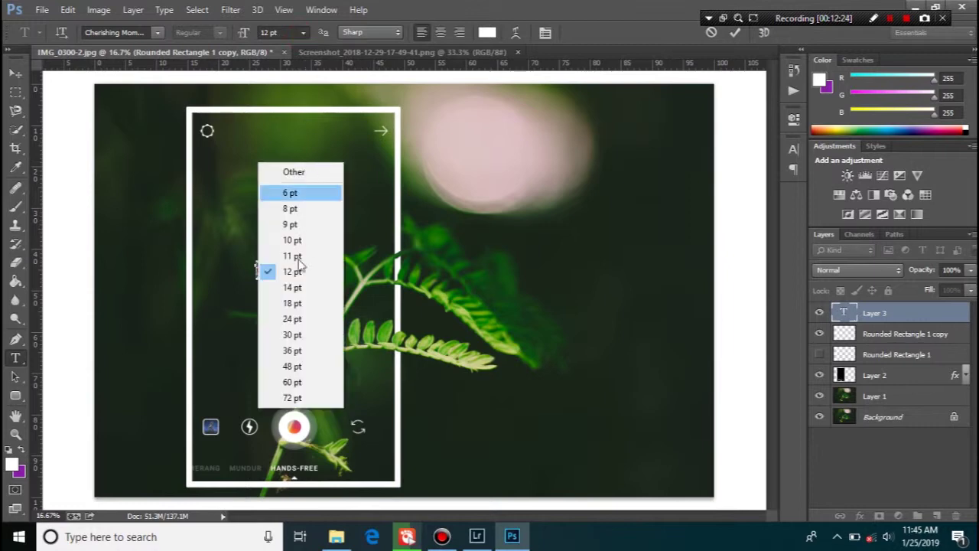
pyautogui.click(295, 320)
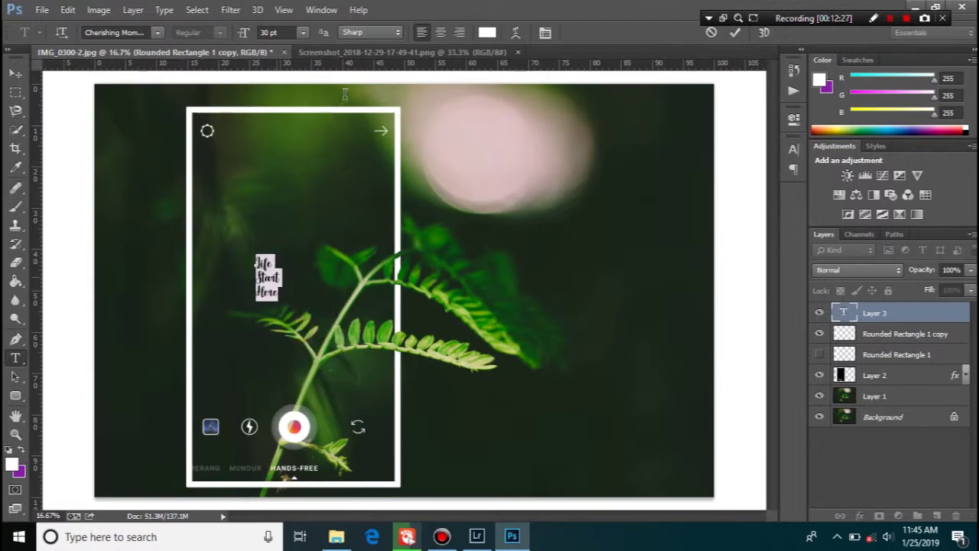
pyautogui.click(300, 33)
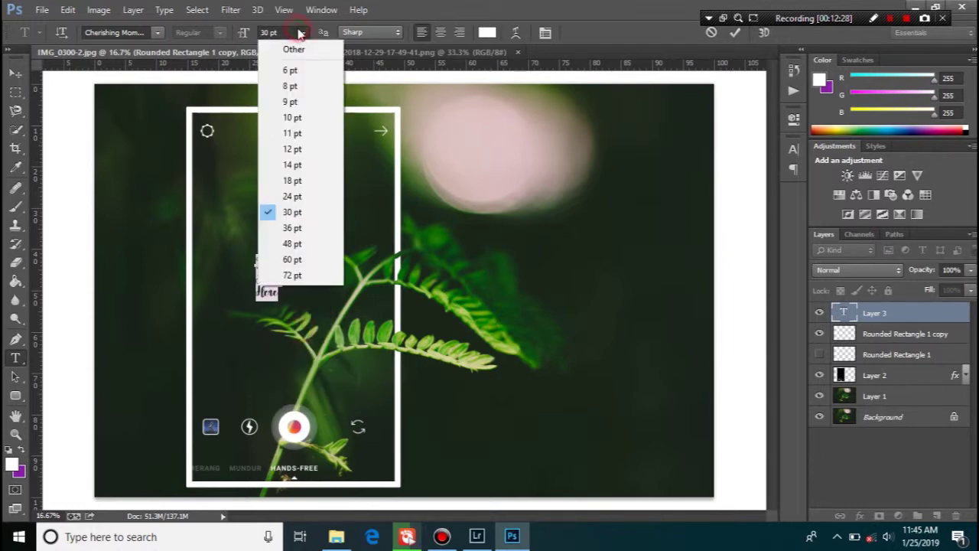
pyautogui.click(293, 255)
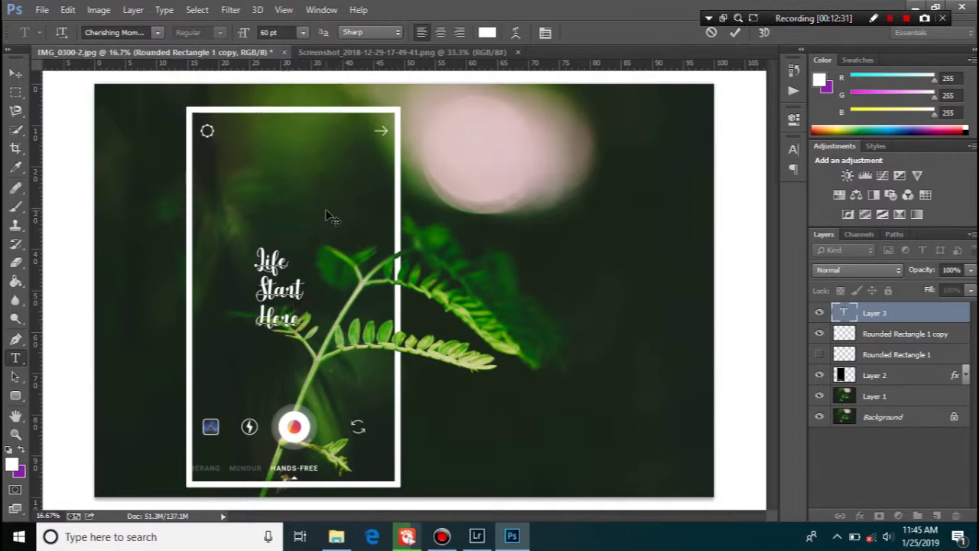
pyautogui.click(302, 33)
pyautogui.click(282, 31)
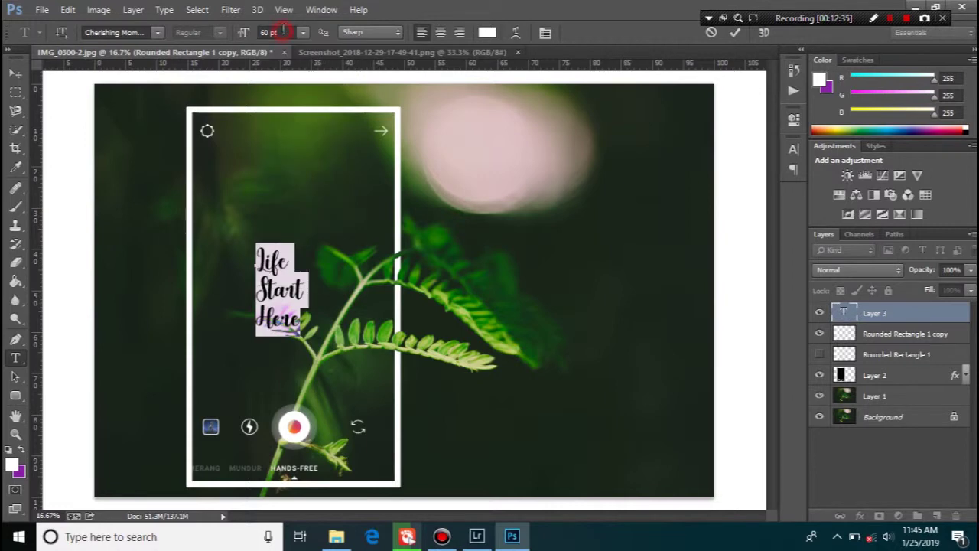
pyautogui.doubleClick(283, 31)
pyautogui.write('150')
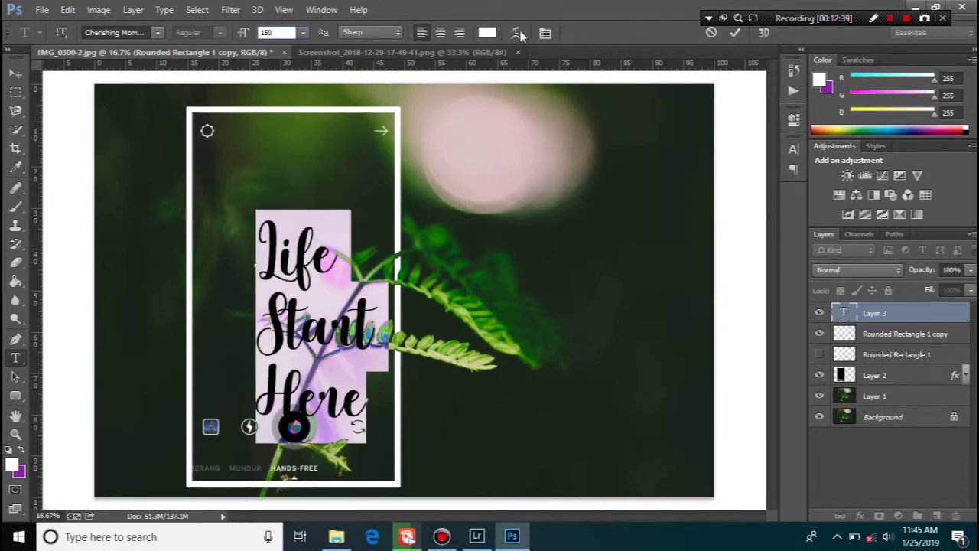
pyautogui.click(733, 32)
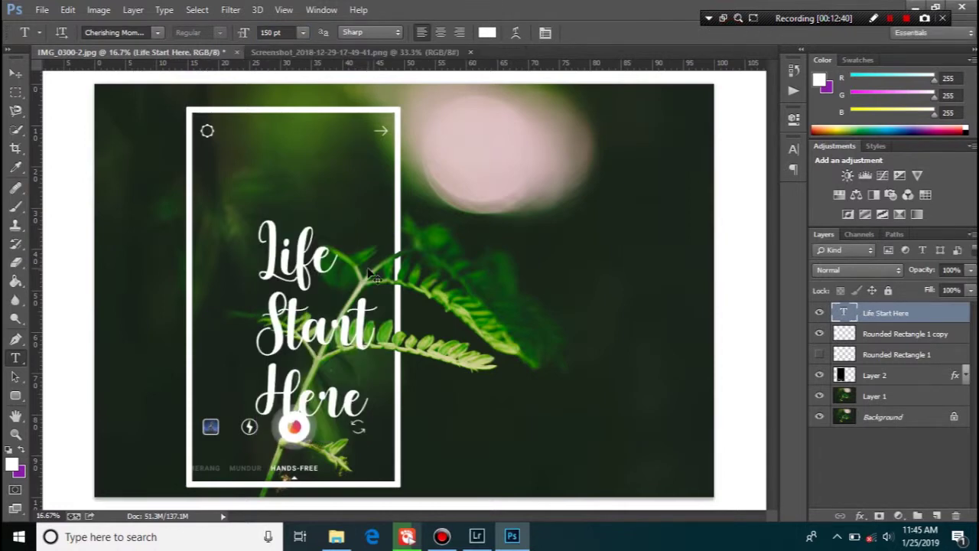
# Step: Move the "Life Start Here" text up and centre it horizontally in the white frame, at X 1665 px, Y 1517.25 px
pyautogui.hotkey('ctrl', 't')
pyautogui.moveTo(324, 329); pyautogui.dragTo(295, 281)
pyautogui.press('Up')
pyautogui.press('Up')
pyautogui.press('Up')
pyautogui.press('Up')
pyautogui.press('Up')
pyautogui.press('Up')
pyautogui.press('Up')
pyautogui.press('Up')
pyautogui.press('Up')
pyautogui.press('Up')
pyautogui.press('Up')
pyautogui.press('Up')
pyautogui.press('Up')
pyautogui.press('Up')
pyautogui.press('Up')
pyautogui.press('Up')
pyautogui.press('Up')
pyautogui.press('Up')
pyautogui.press('Up')
pyautogui.press('Up')
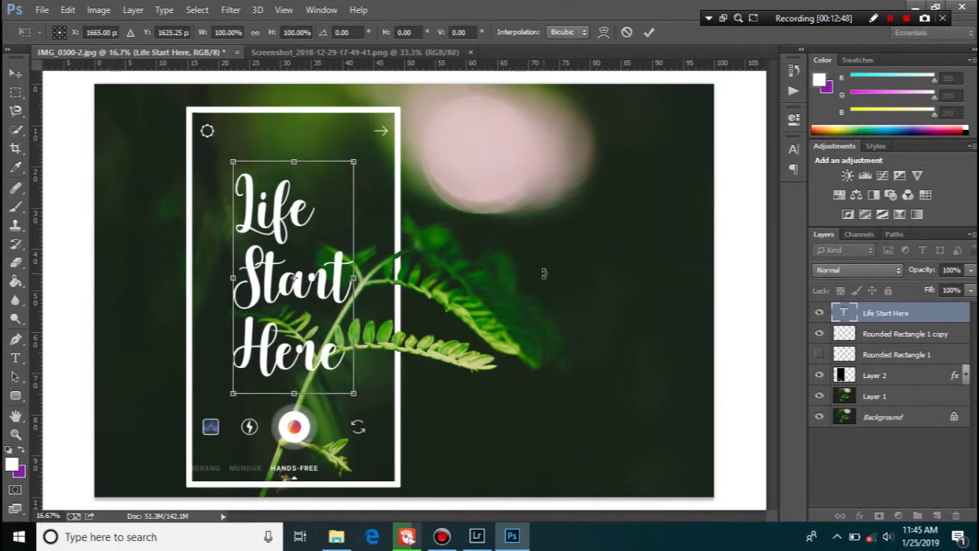
pyautogui.press('Up')
pyautogui.press('Up')
pyautogui.press('Up')
pyautogui.press('Up')
pyautogui.press('Up')
pyautogui.press('Up')
pyautogui.press('Up')
pyautogui.press('Up')
pyautogui.press('Up')
pyautogui.press('Up')
pyautogui.press('Up')
pyautogui.press('Up')
pyautogui.press('Up')
pyautogui.press('Up')
pyautogui.press('Up')
pyautogui.press('Up')
pyautogui.press('Up')
pyautogui.press('Up')
pyautogui.press('Up')
pyautogui.press('Up')
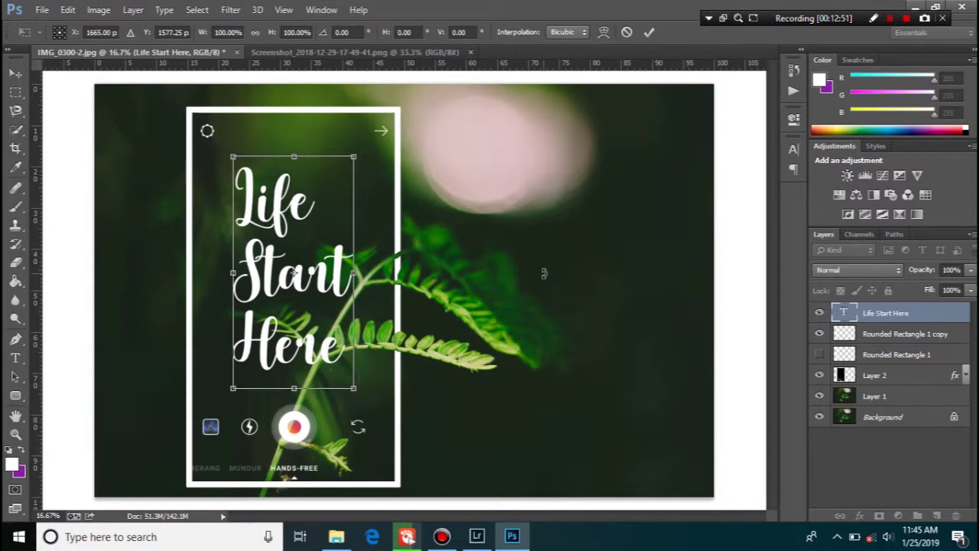
pyautogui.press('Up')
pyautogui.press('Up')
pyautogui.press('Up')
pyautogui.press('Up')
pyautogui.press('Up')
pyautogui.press('Up')
pyautogui.press('Up')
pyautogui.press('Up')
pyautogui.press('Up')
pyautogui.press('Up')
pyautogui.press('Up')
pyautogui.press('Up')
pyautogui.press('Up')
pyautogui.press('Up')
pyautogui.press('Up')
pyautogui.press('Up')
pyautogui.press('Up')
pyautogui.press('Up')
pyautogui.press('Up')
pyautogui.press('Up')
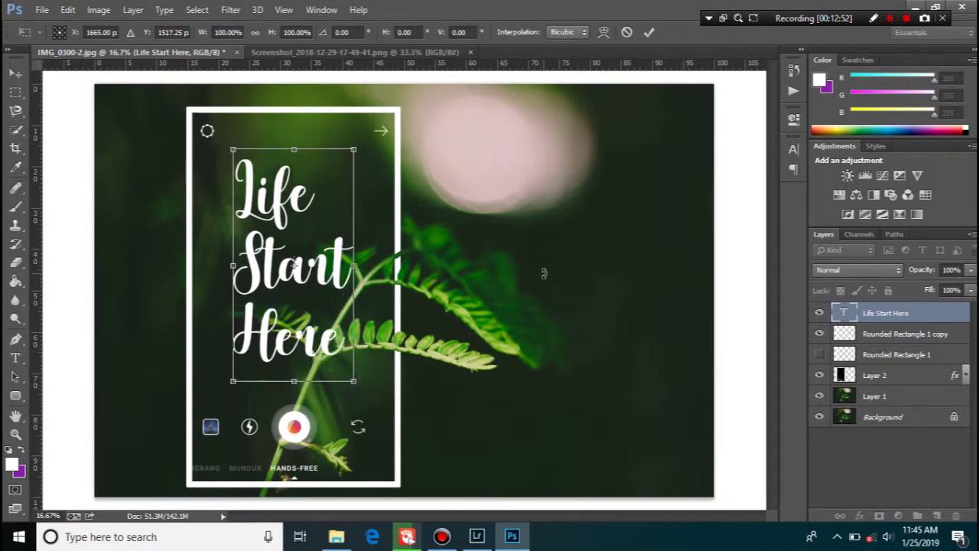
pyautogui.press('Return')
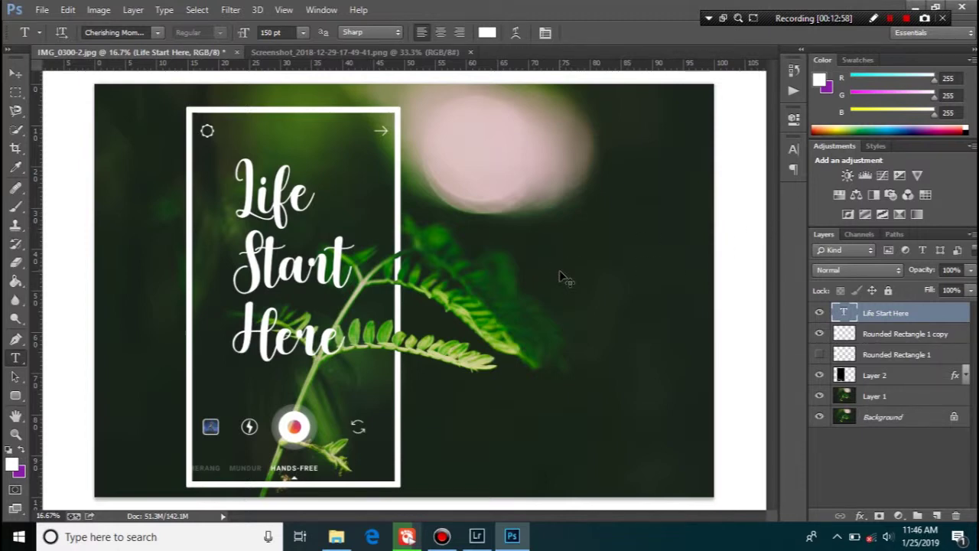
# Step: Save a JPEG copy of the composition in New folder (3) under the name Ctry, accepting the default JPEG options
pyautogui.hotkey('ctrl', '-')
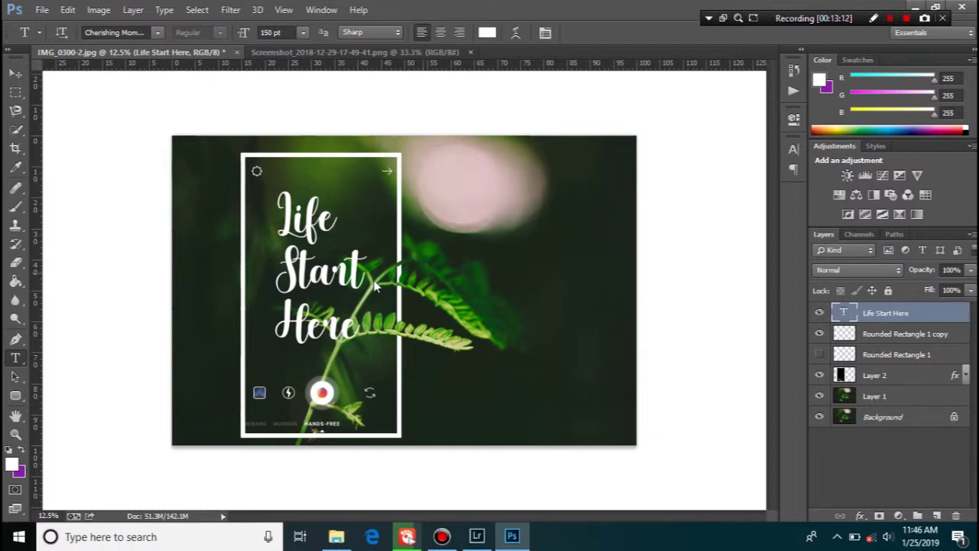
pyautogui.hotkey('ctrl', 'shift', 's')
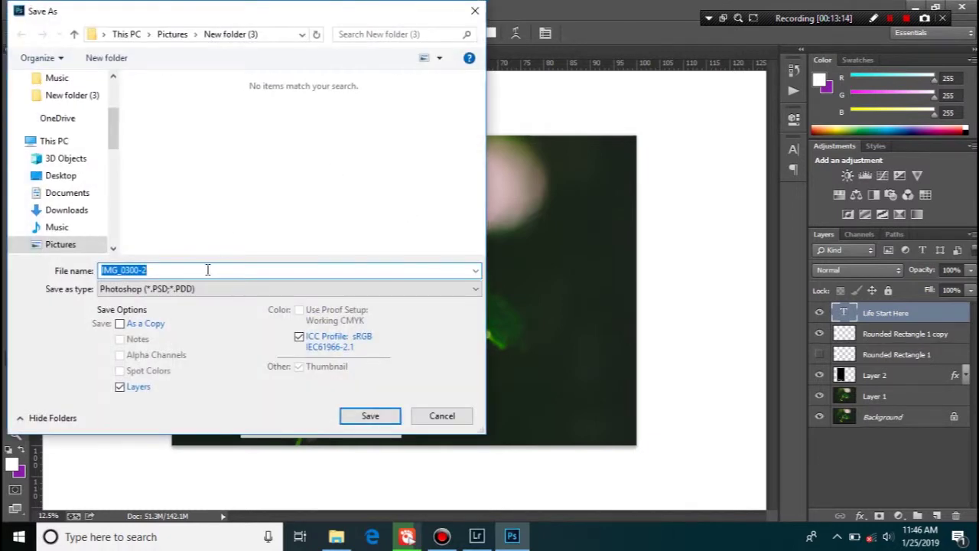
pyautogui.click(190, 289)
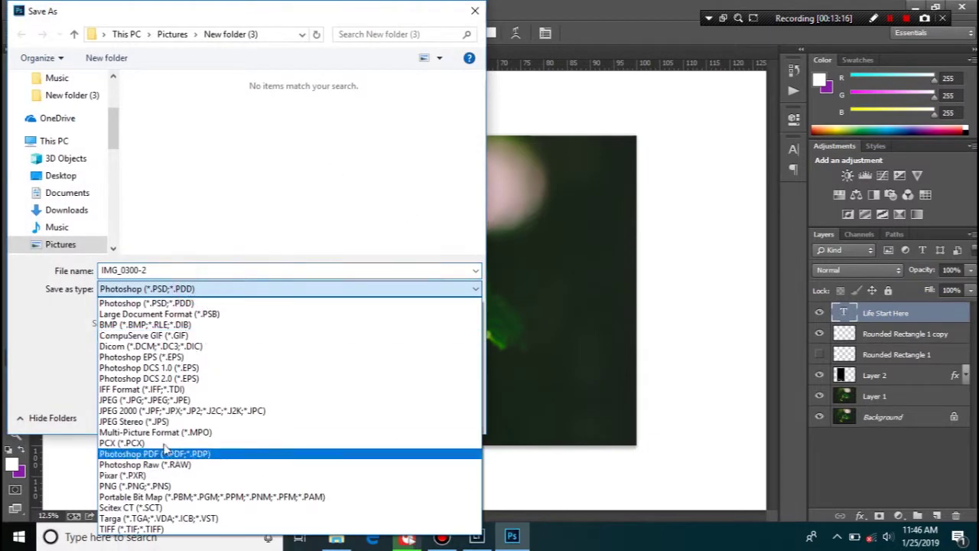
pyautogui.click(145, 399)
pyautogui.click(166, 269)
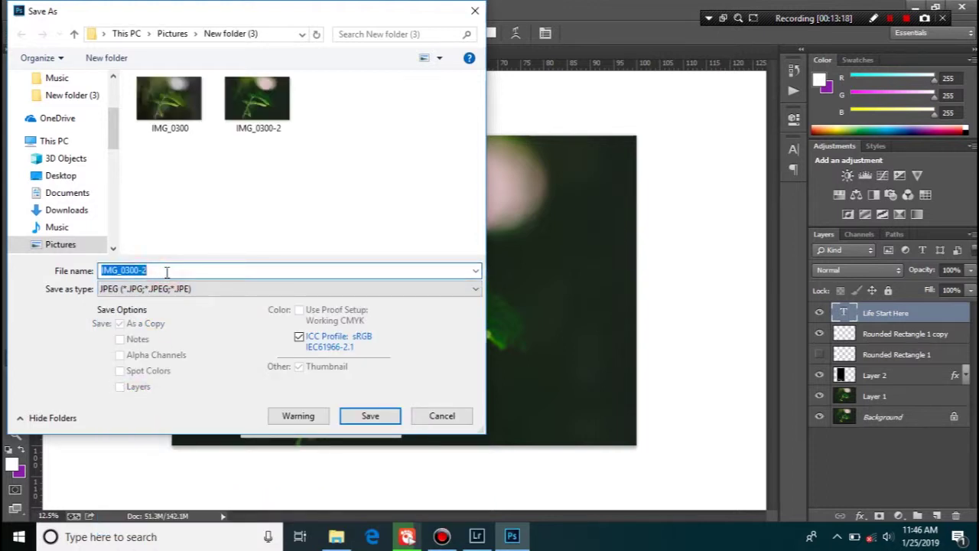
pyautogui.write('Ctrz')
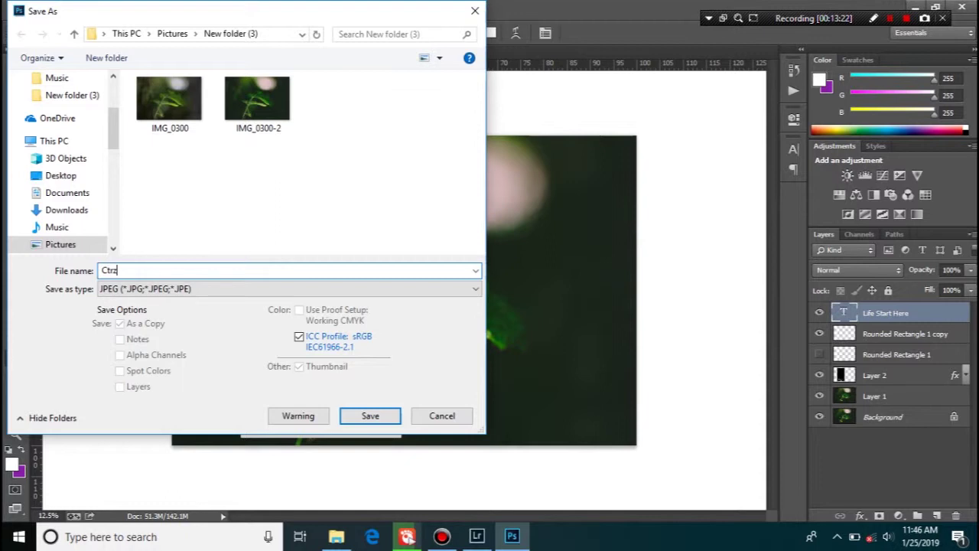
pyautogui.press('BackSpace')
pyautogui.write('y')
pyautogui.press('Return')
pyautogui.press('Return')
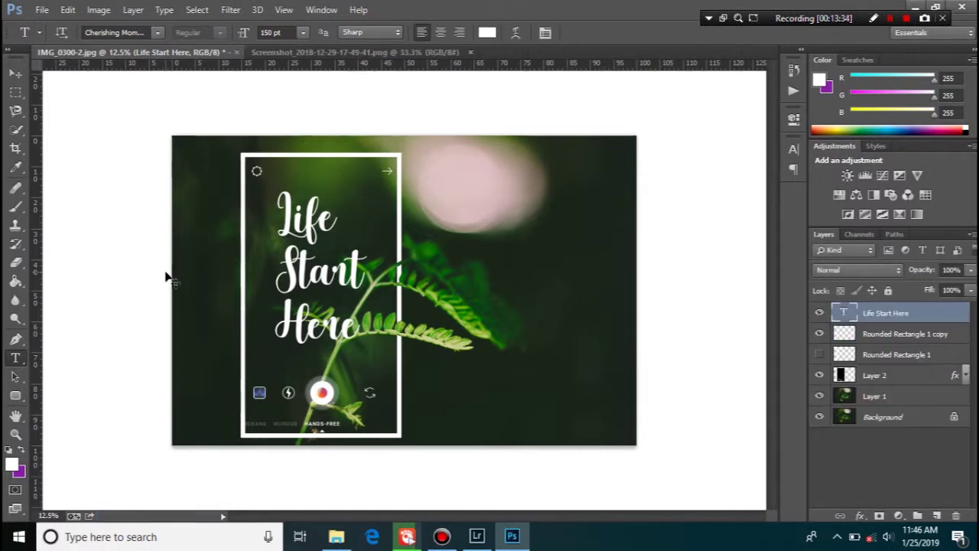
# Step: Save the layered document in Photoshop format as Ctryz with Maximize Compatibility on, and minimize the program window
pyautogui.hotkey('shift', 'ctrl', 's')
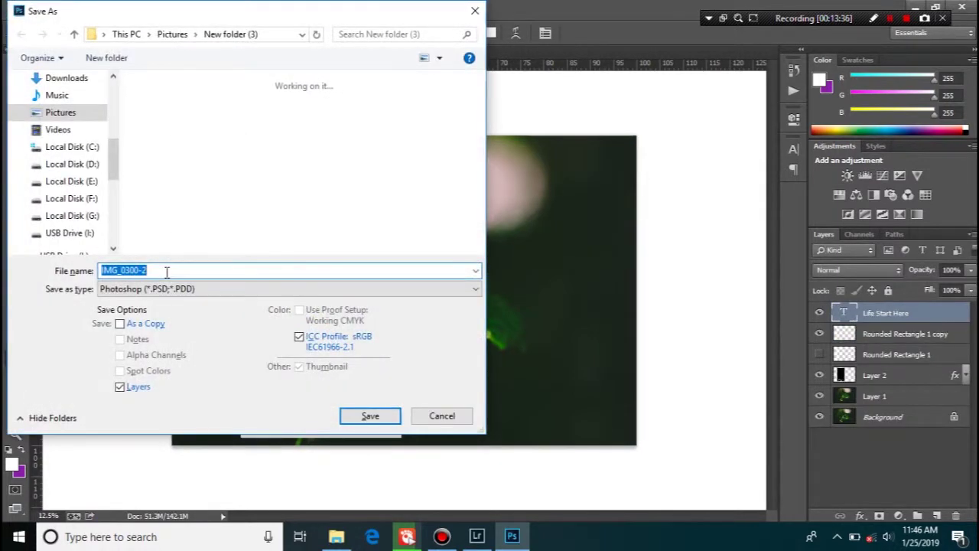
pyautogui.write('Ctrl')
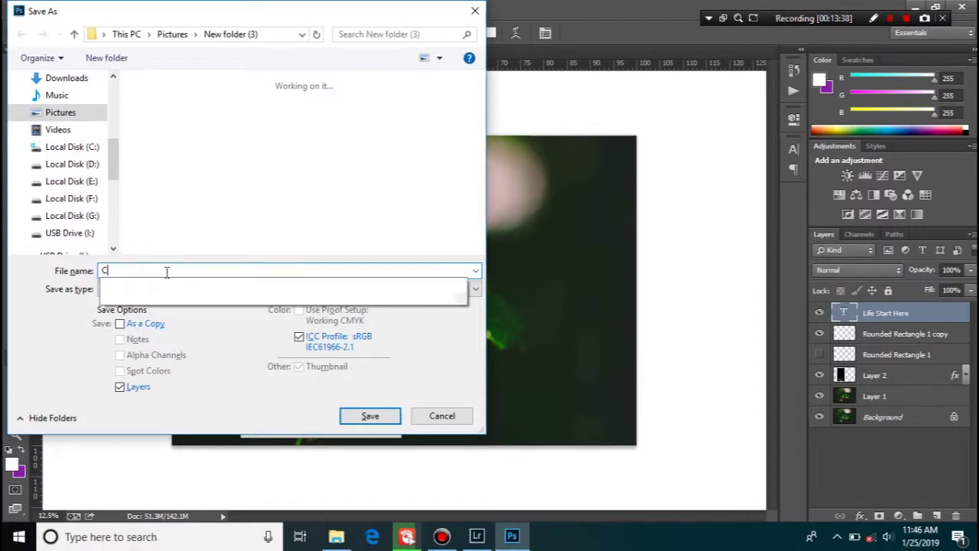
pyautogui.press('BackSpace')
pyautogui.write('yz')
pyautogui.press('Return')
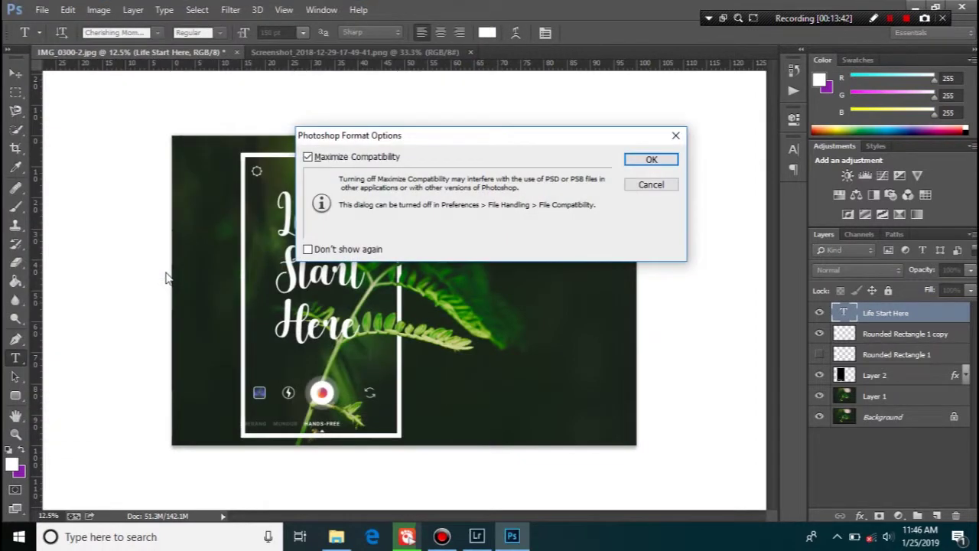
pyautogui.press('Return')
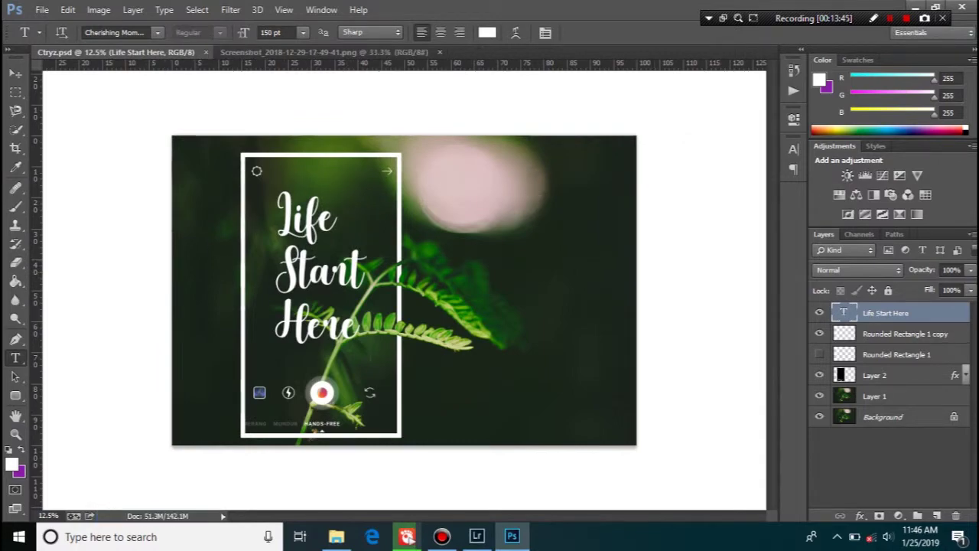
pyautogui.click(915, 6)
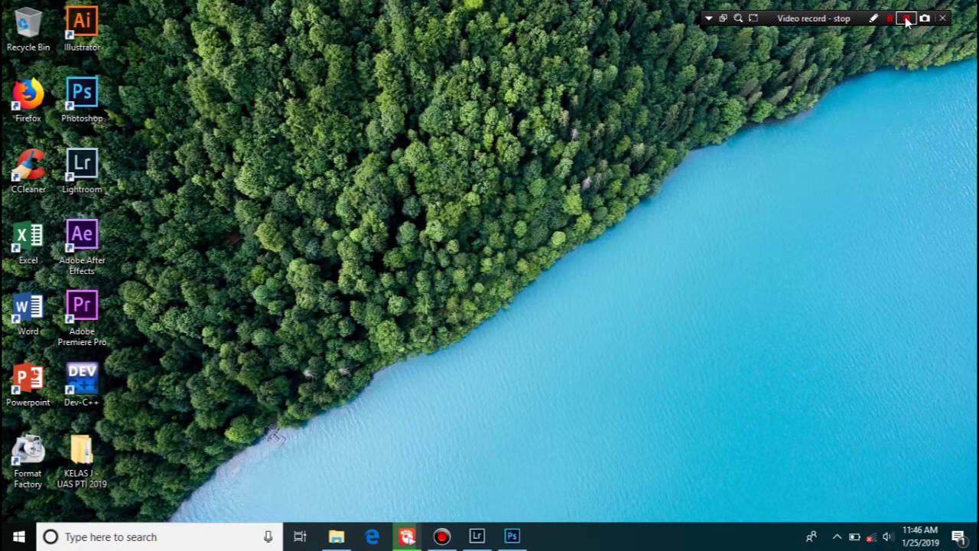